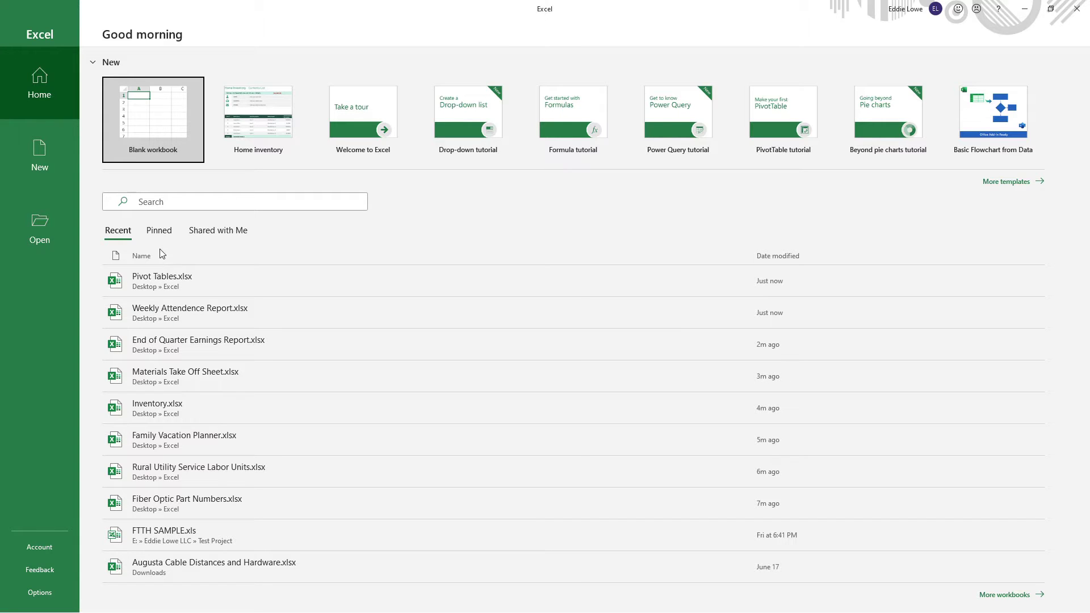
- Check the pinned and shared workbook lists, and create a blank workbook
{"action": "left_click", "coordinate": [160, 231]}
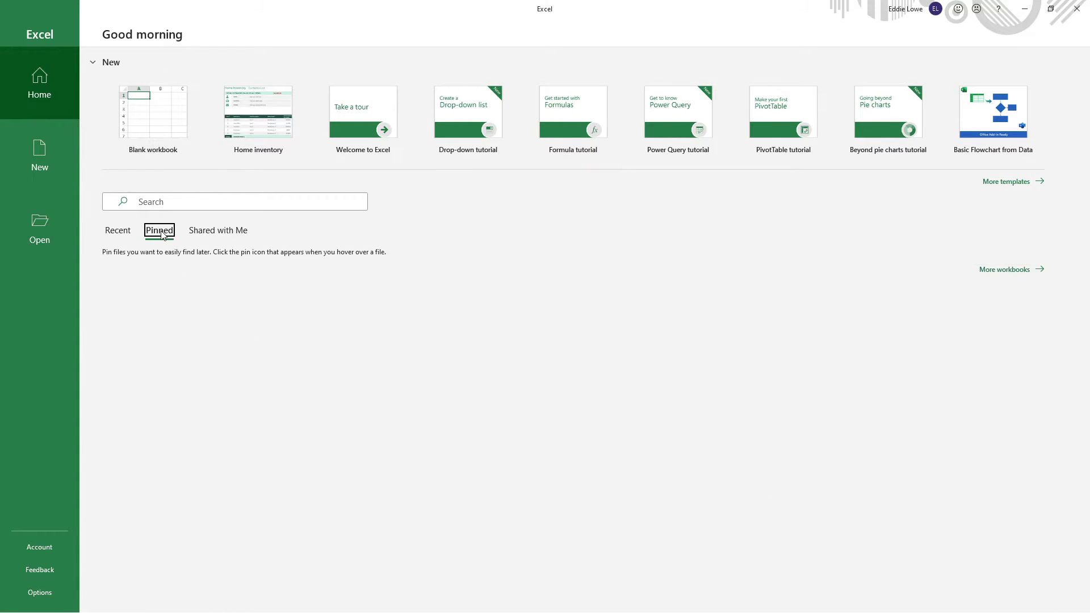
{"action": "left_click", "coordinate": [205, 233]}
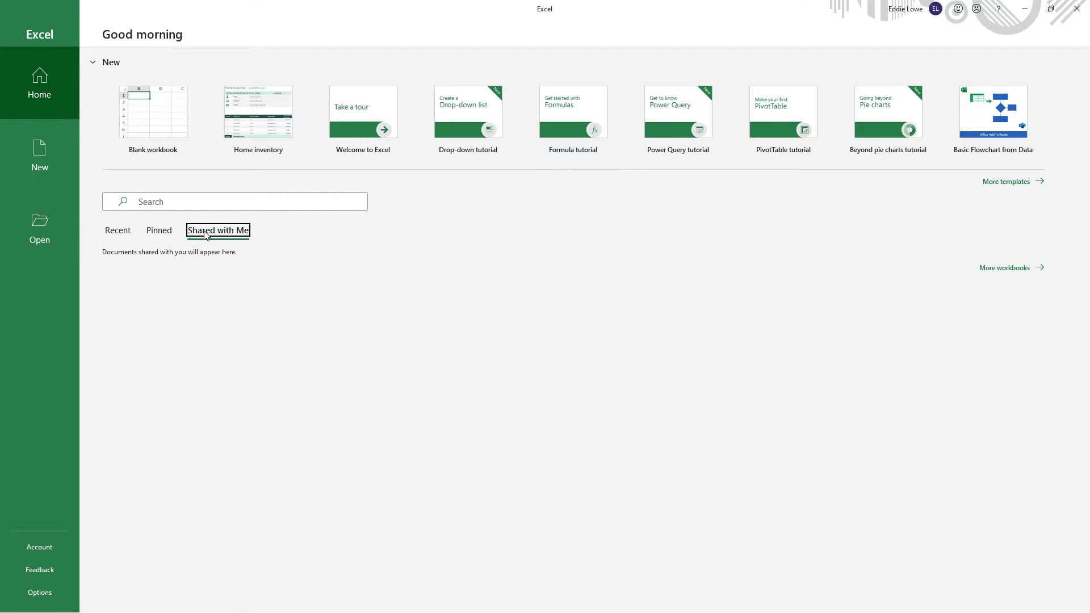
{"action": "left_click", "coordinate": [116, 232]}
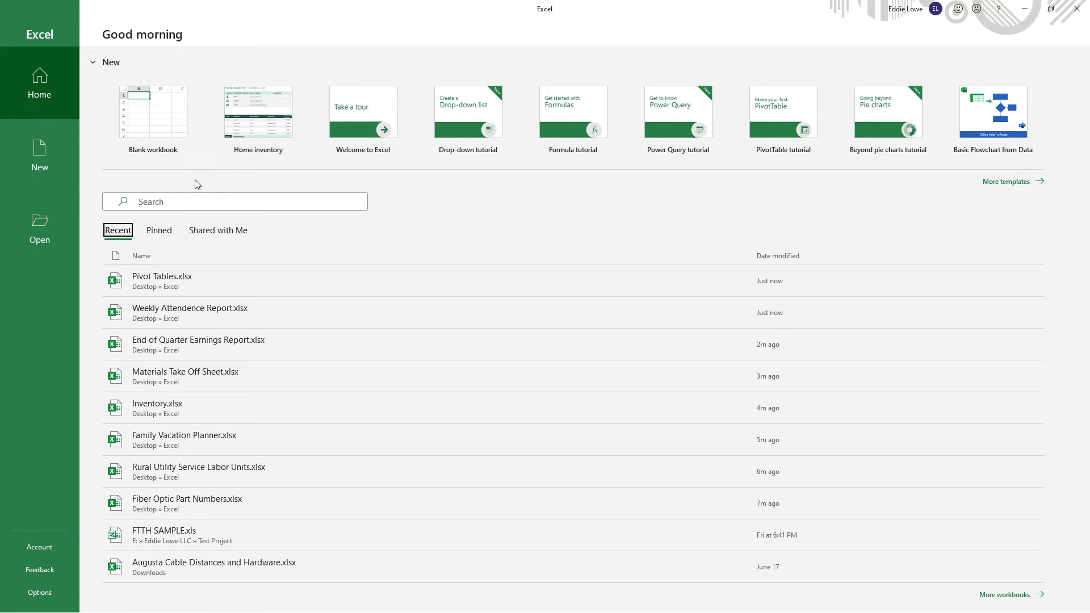
{"action": "left_click", "coordinate": [169, 141]}
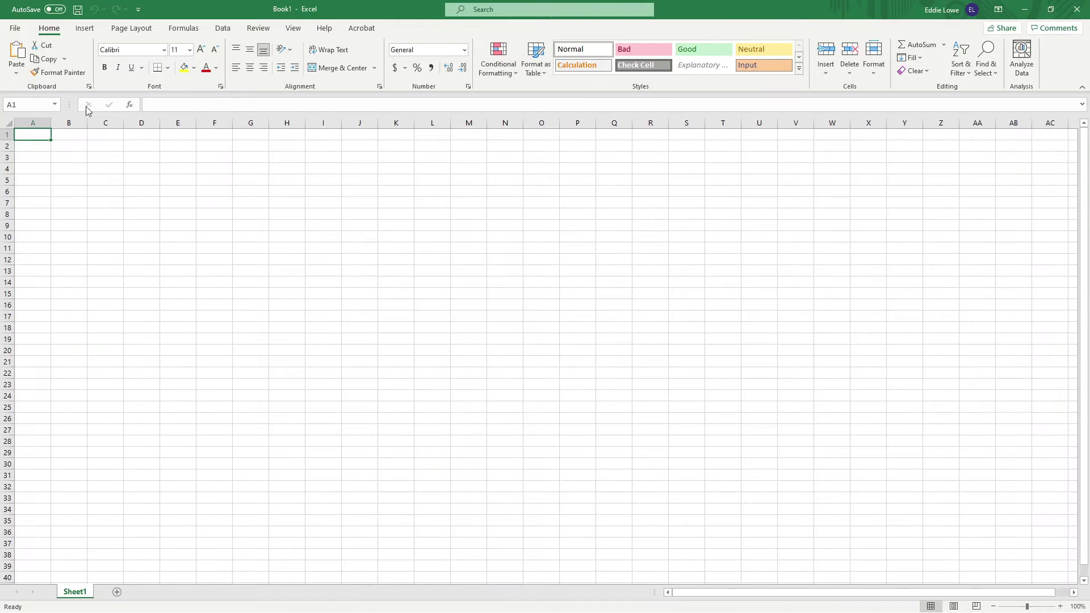
- Browse the templates available for a new workbook and return to the blank worksheet
{"action": "left_click", "coordinate": [16, 27]}
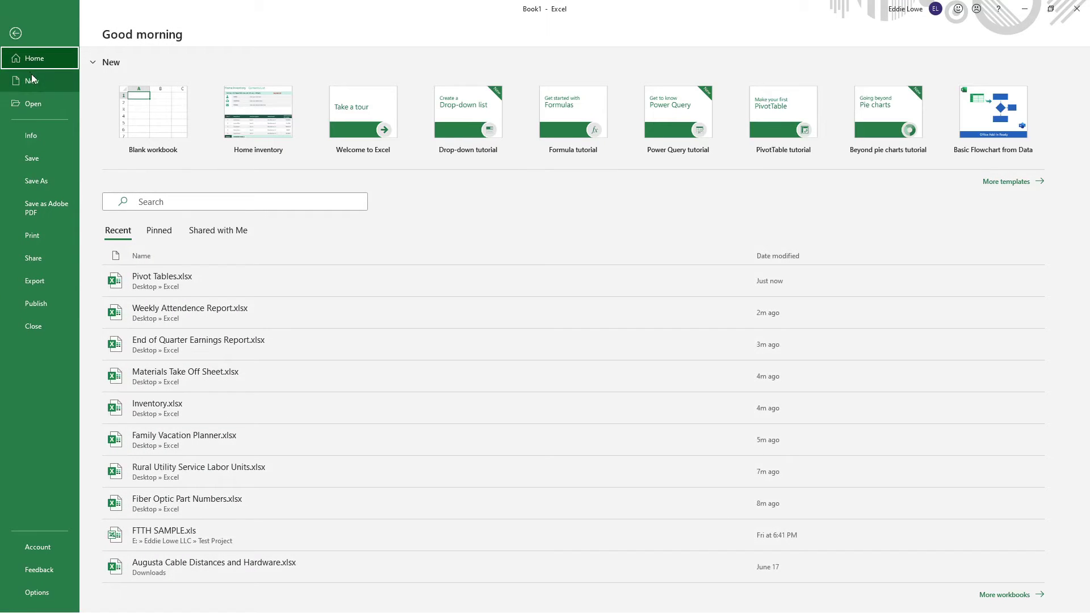
{"action": "left_click", "coordinate": [33, 83]}
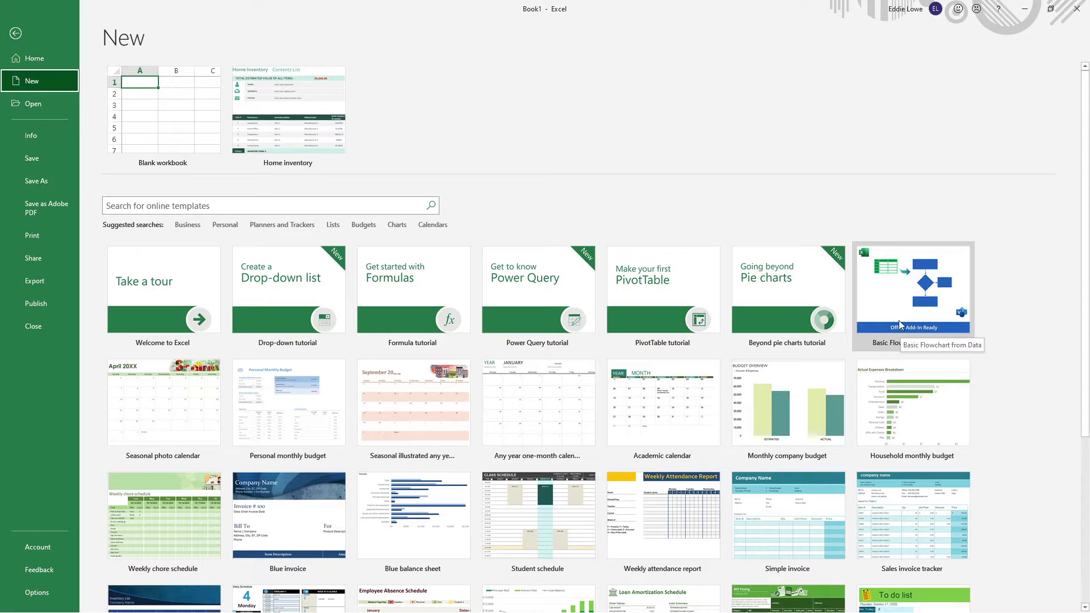
{"action": "scroll", "coordinate": [1044, 392], "scroll_direction": "down", "scroll_amount": 1}
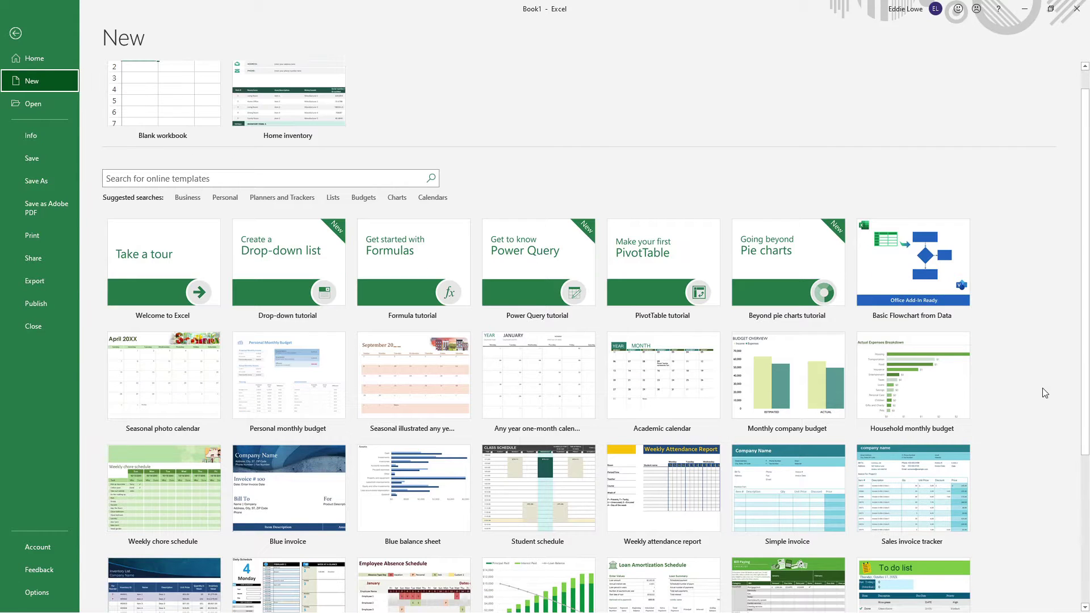
{"action": "scroll", "coordinate": [1043, 392], "scroll_direction": "down", "scroll_amount": 1}
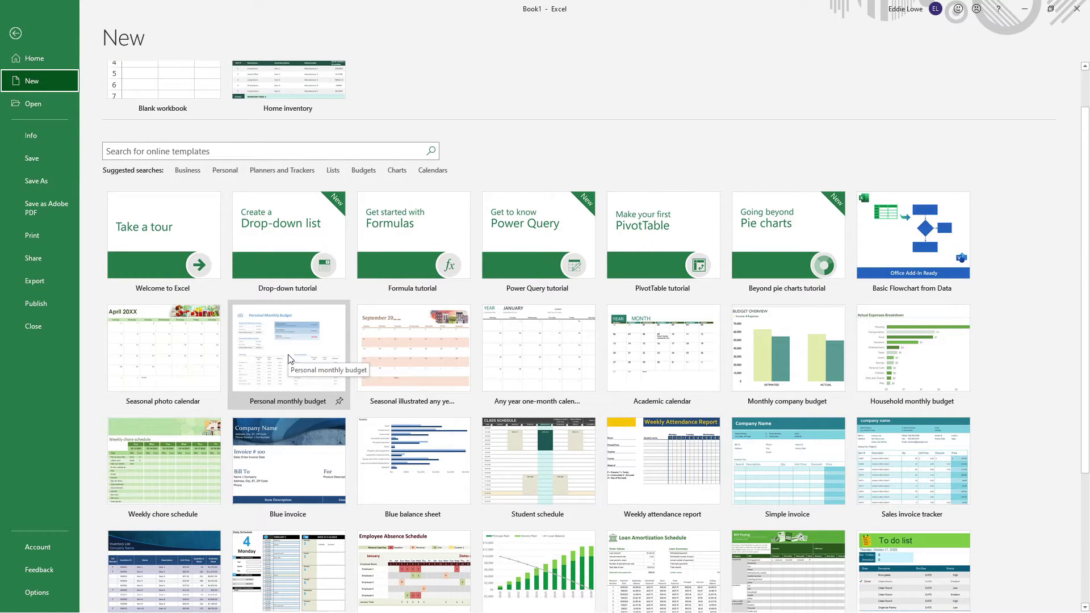
{"action": "scroll", "coordinate": [289, 361], "scroll_direction": "down", "scroll_amount": 2}
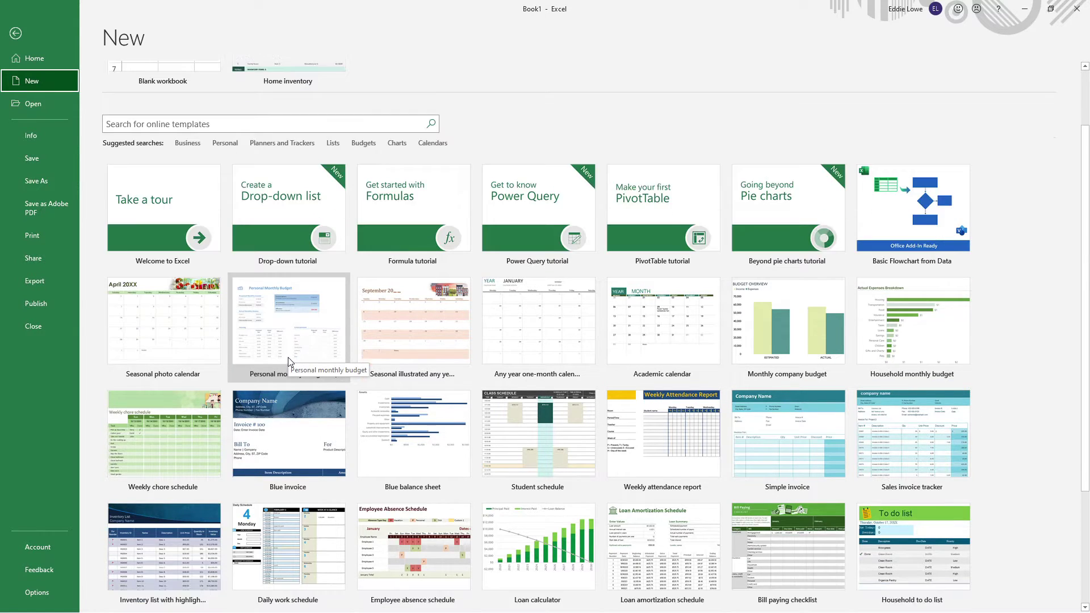
{"action": "scroll", "coordinate": [174, 349], "scroll_direction": "down", "scroll_amount": 3}
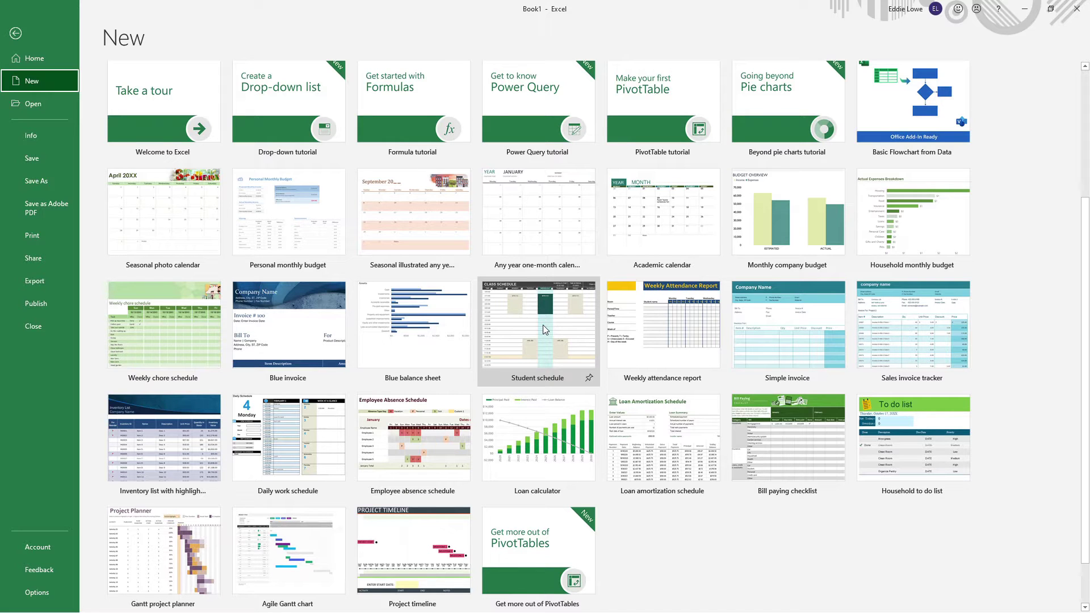
{"action": "scroll", "coordinate": [699, 549], "scroll_direction": "up", "scroll_amount": 4}
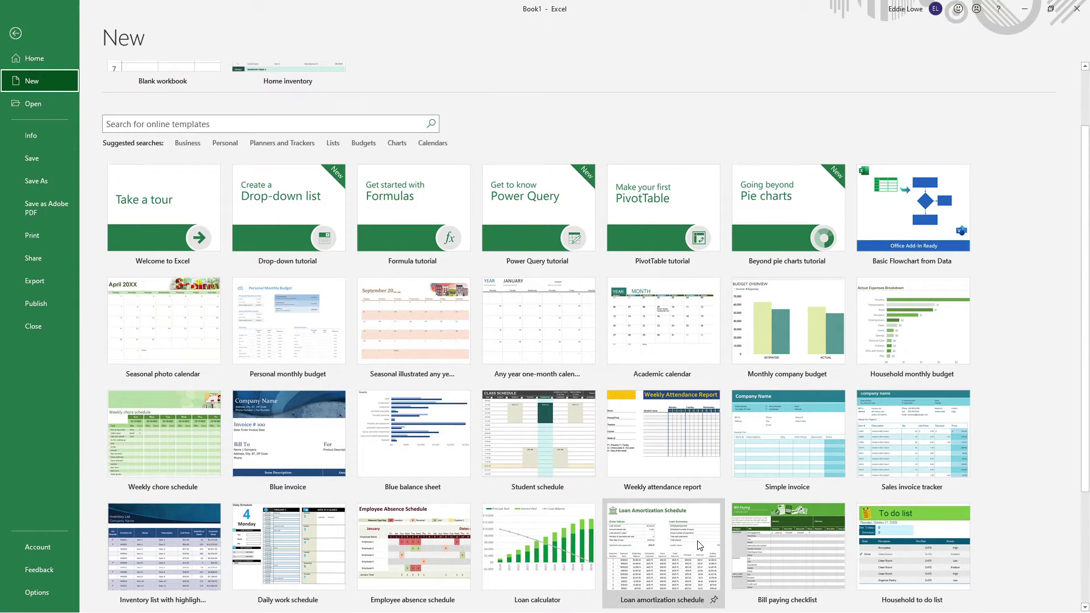
{"action": "scroll", "coordinate": [699, 545], "scroll_direction": "up", "scroll_amount": 4}
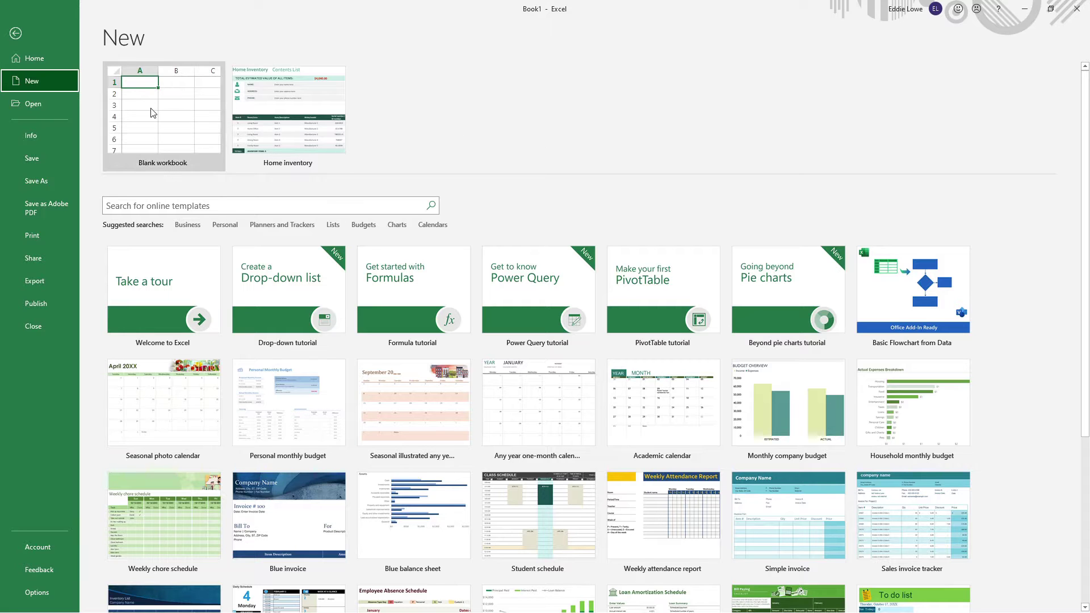
{"action": "left_click", "coordinate": [182, 114]}
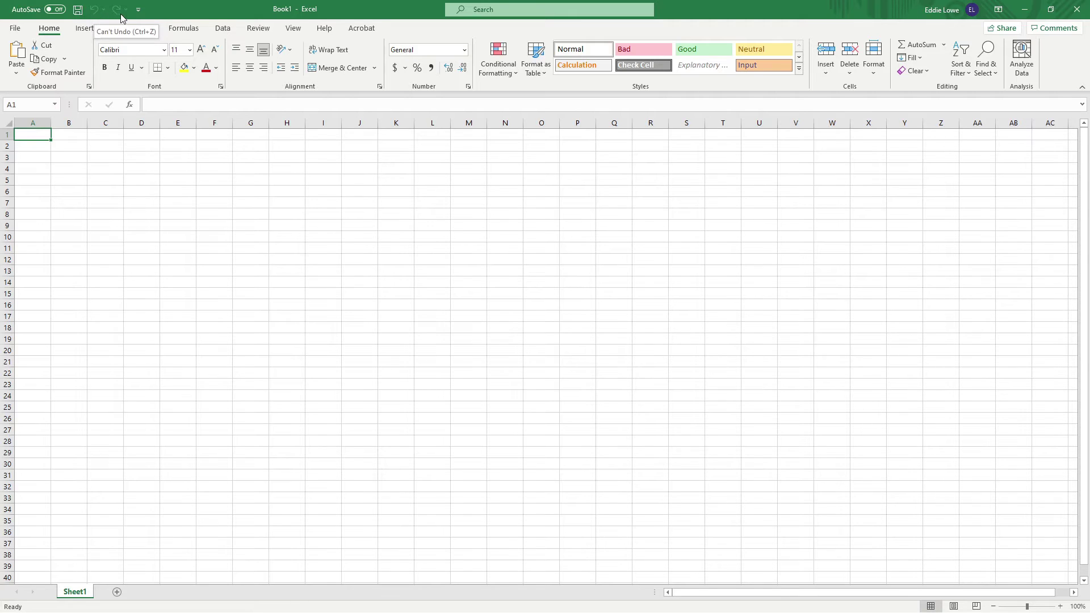
- View the Quick Access Toolbar customization options and the workbook's file management page, and return to the worksheet
{"action": "left_click", "coordinate": [139, 10]}
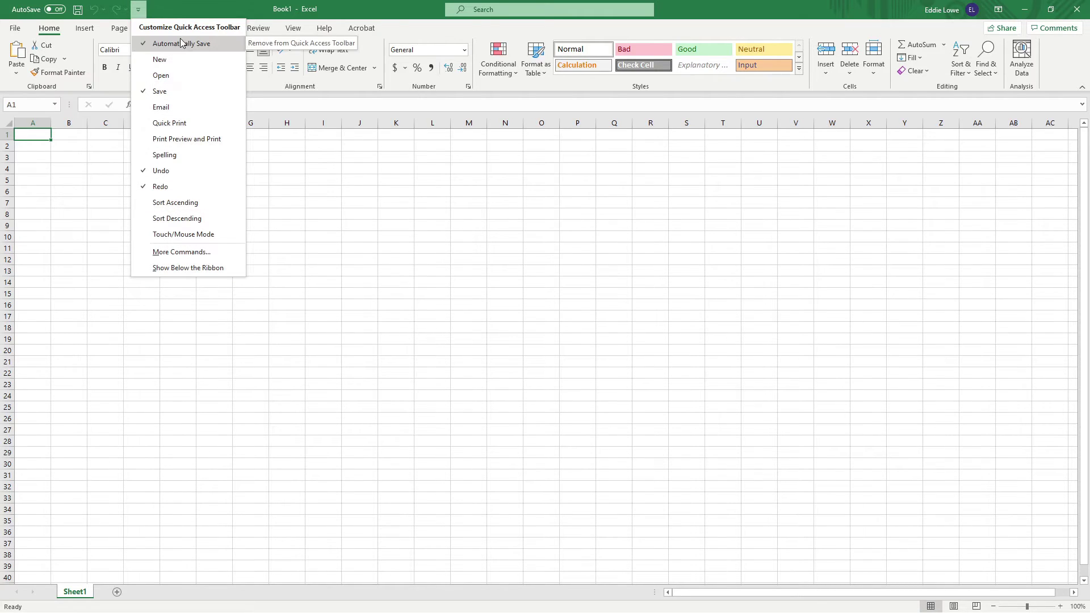
{"action": "left_click", "coordinate": [170, 11]}
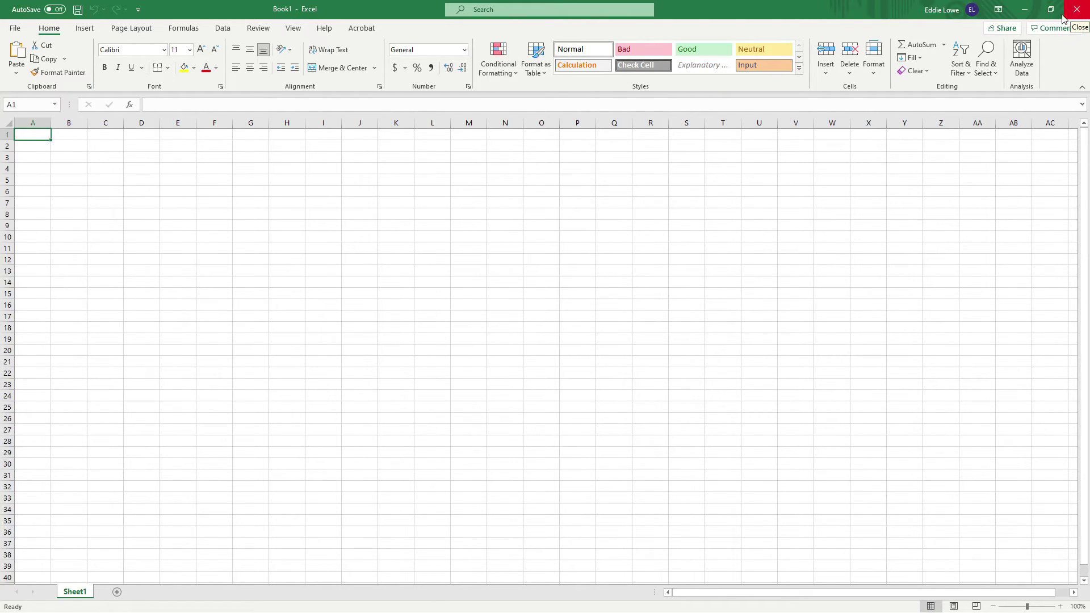
{"action": "left_click", "coordinate": [15, 30]}
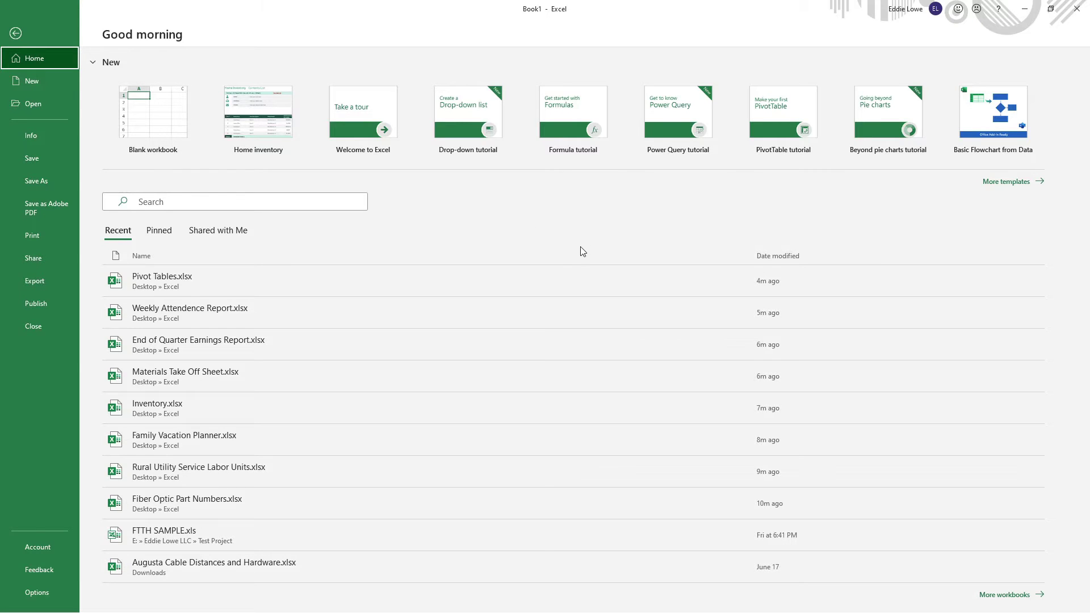
{"action": "left_click", "coordinate": [16, 36]}
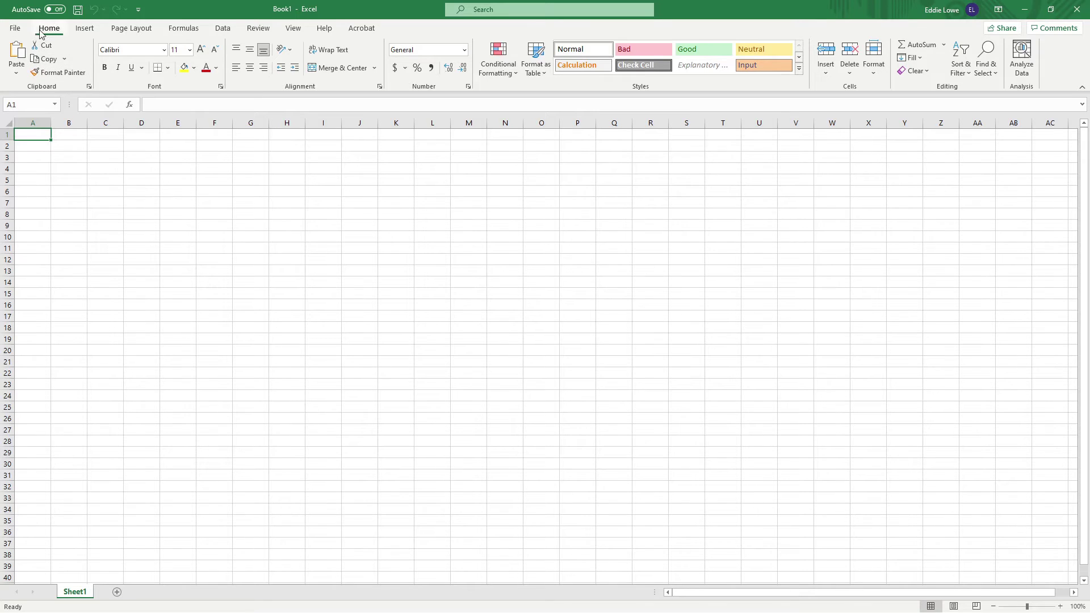
- View the Format Cells font settings for cell A1 and close them without making changes
{"action": "left_click", "coordinate": [85, 29]}
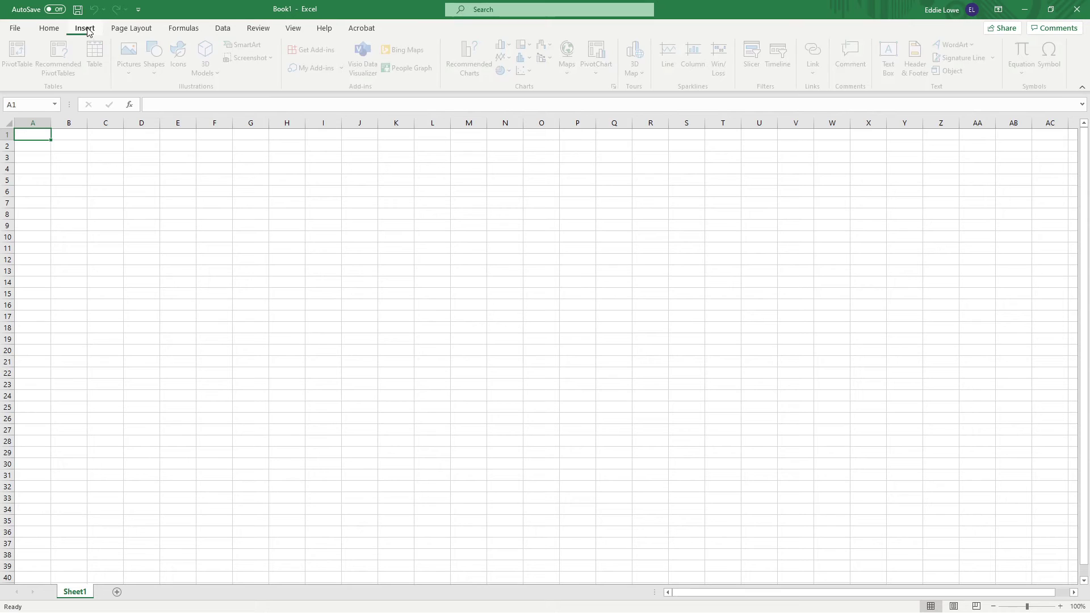
{"action": "left_click", "coordinate": [48, 33]}
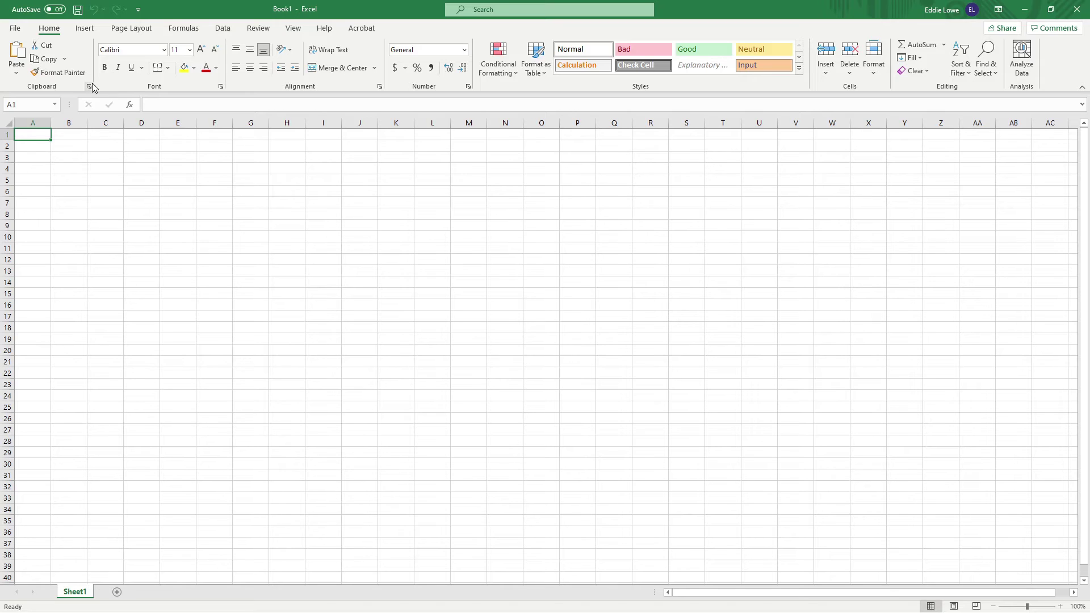
{"action": "left_click", "coordinate": [220, 87]}
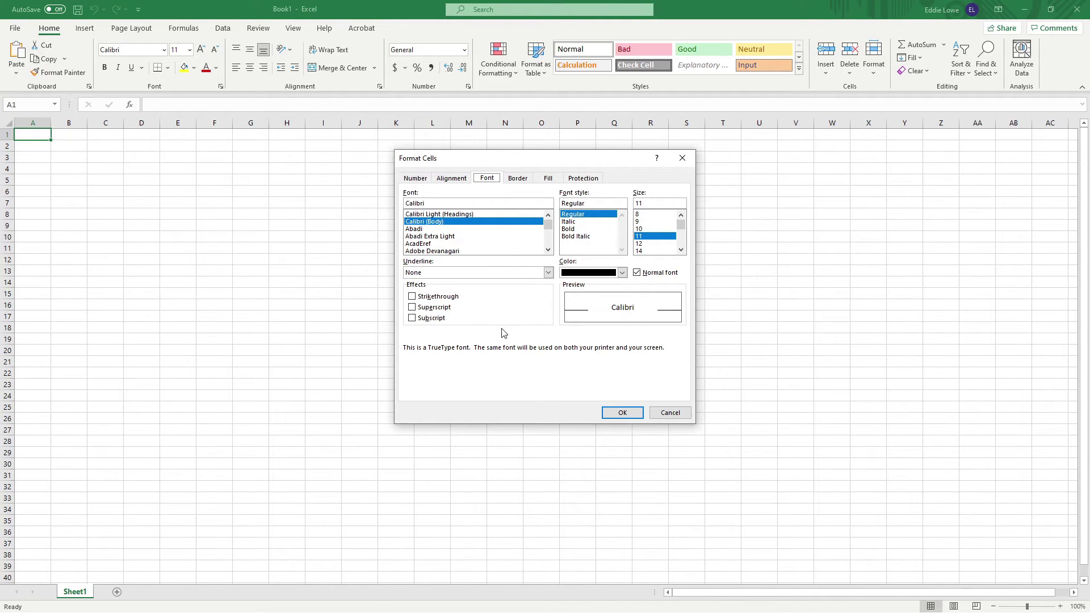
{"action": "left_click", "coordinate": [681, 414]}
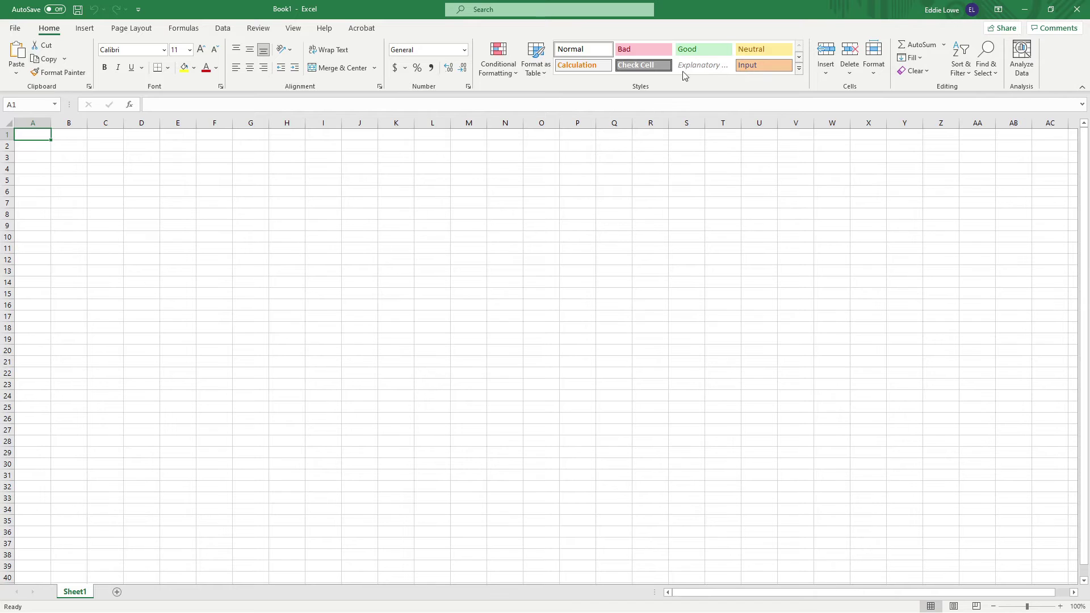
- Examine the ribbon commands for inserting, page layout, formulas, data, review, view, help and Acrobat, and return to the Home commands
{"action": "left_click", "coordinate": [85, 29]}
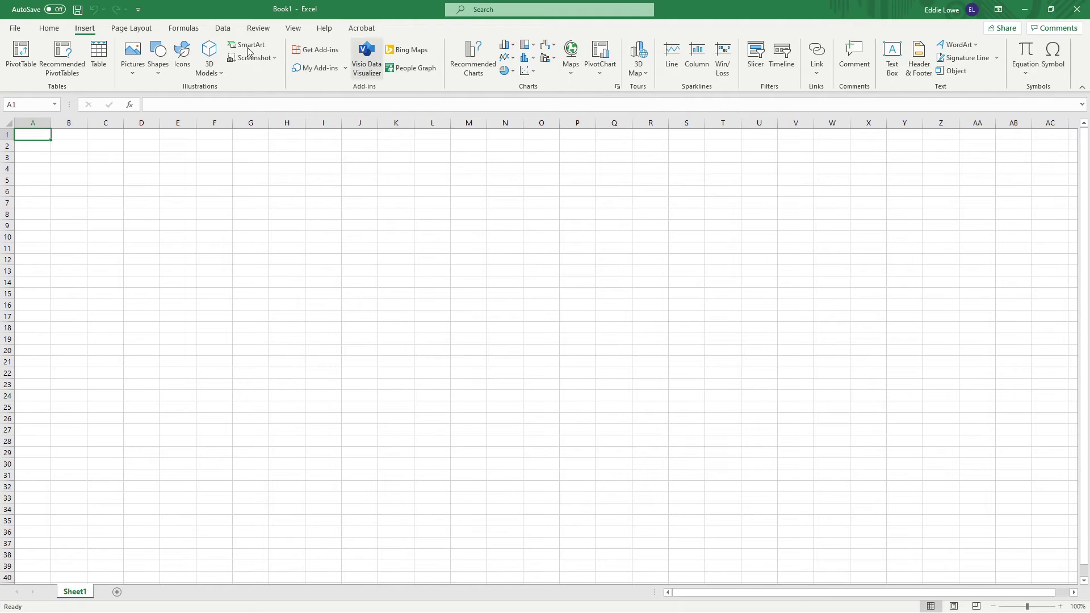
{"action": "left_click", "coordinate": [134, 29]}
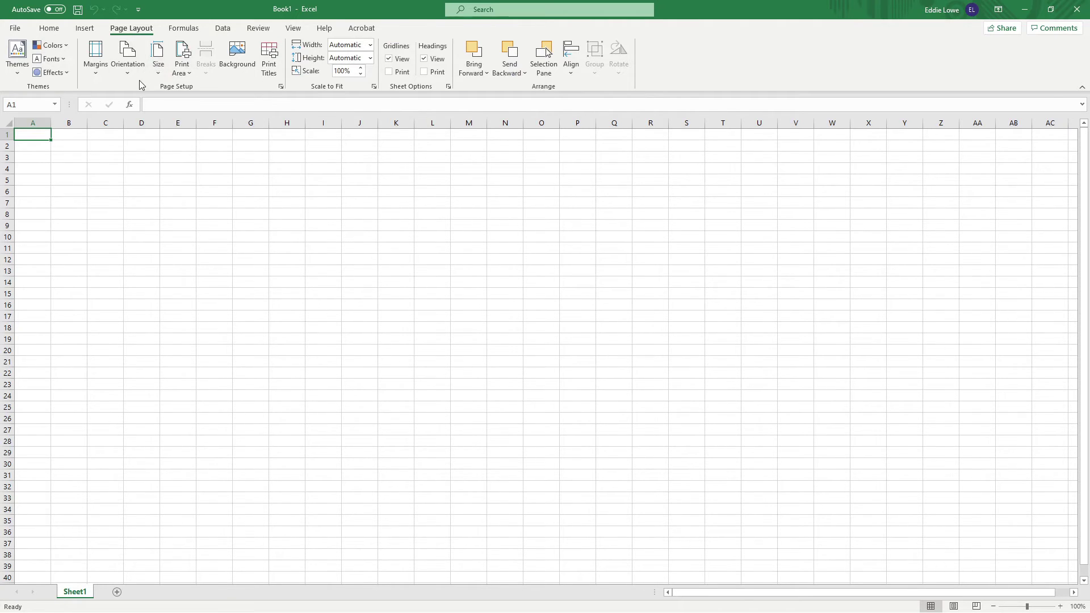
{"action": "left_click", "coordinate": [183, 28]}
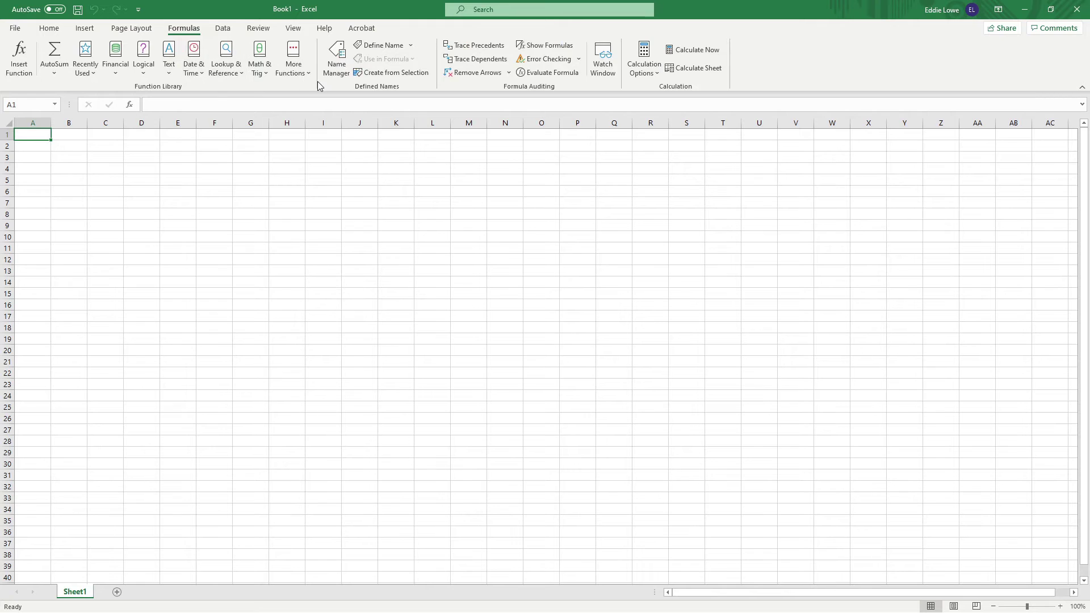
{"action": "left_click", "coordinate": [224, 29]}
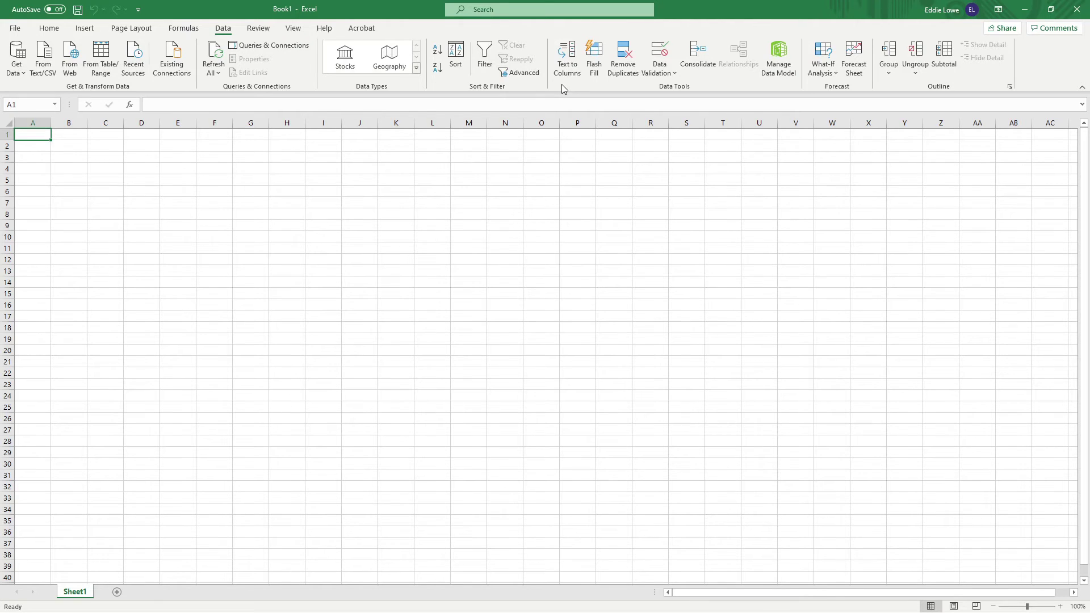
{"action": "left_click", "coordinate": [252, 30]}
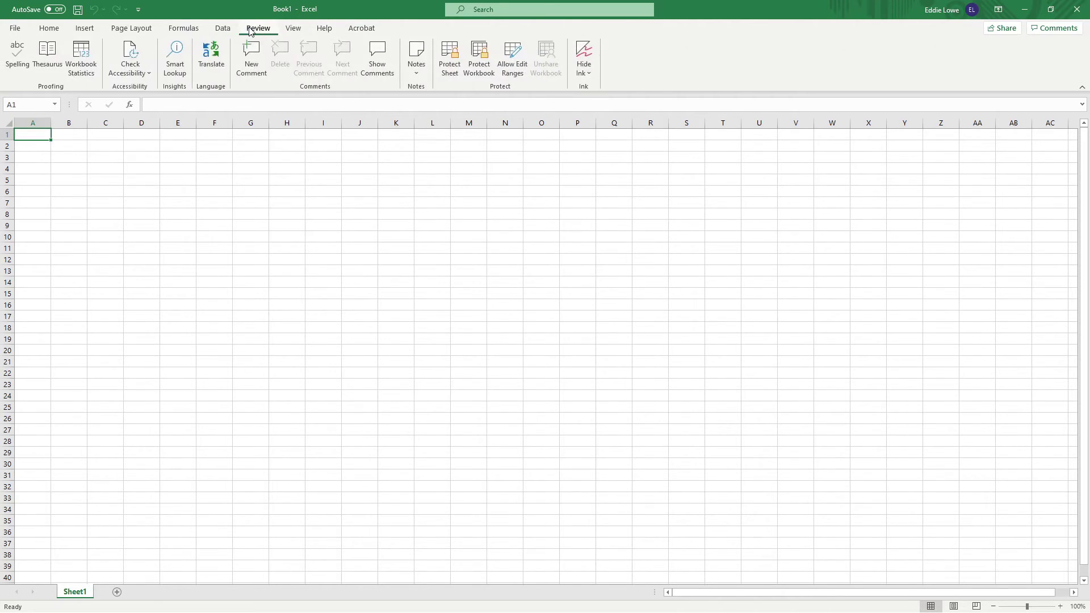
{"action": "left_click", "coordinate": [300, 32]}
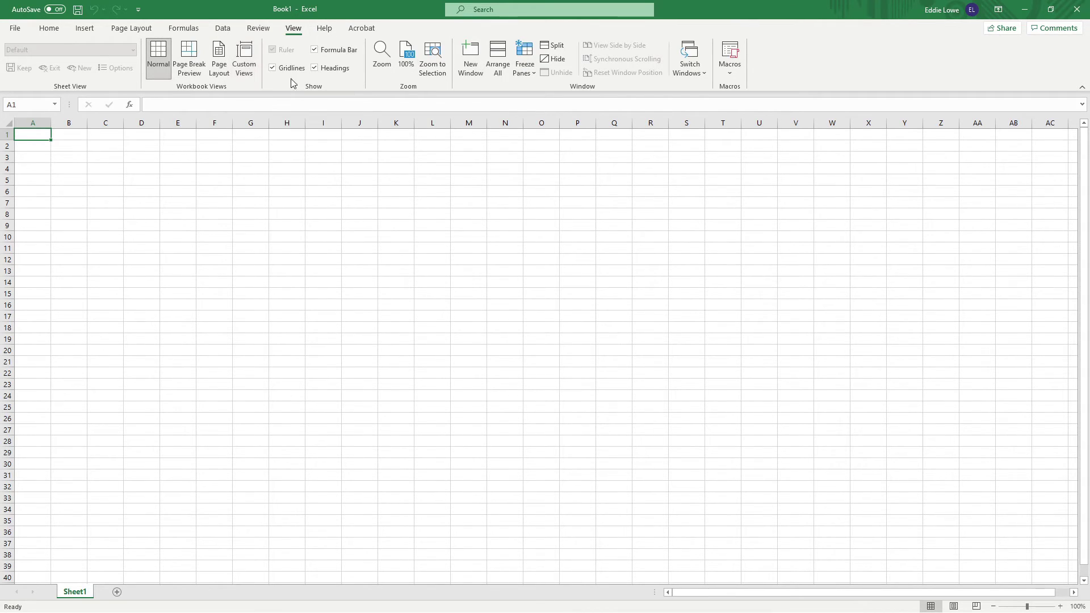
{"action": "left_click", "coordinate": [324, 28]}
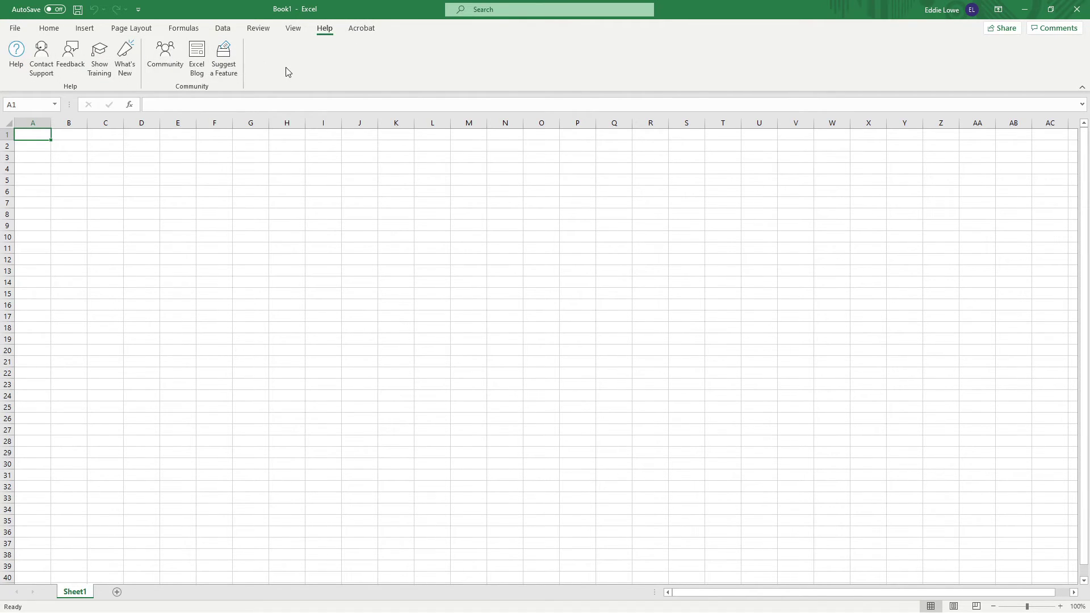
{"action": "left_click", "coordinate": [362, 30]}
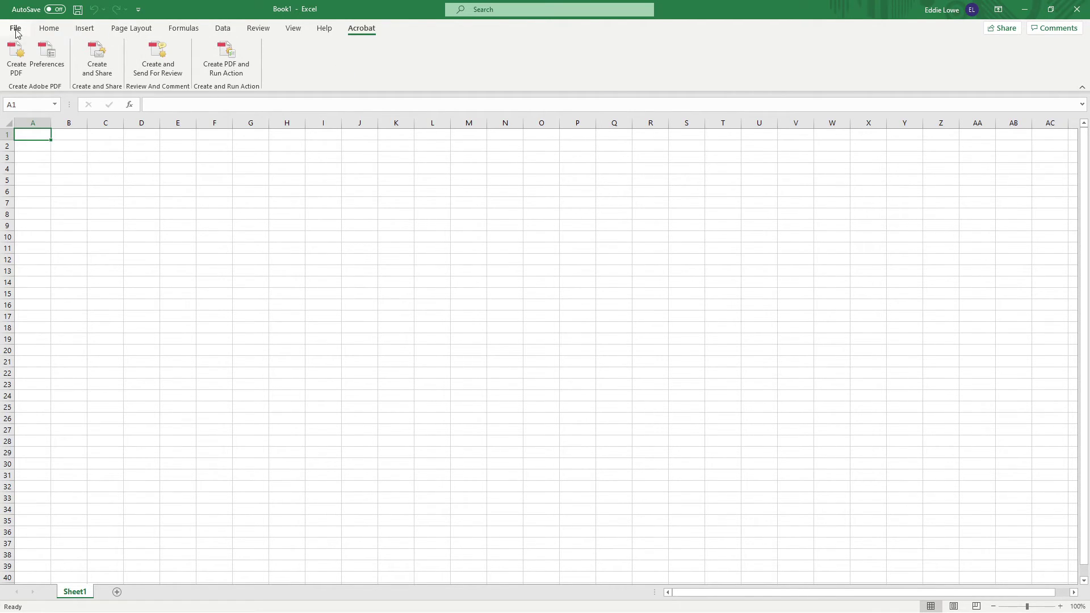
{"action": "left_click", "coordinate": [54, 30]}
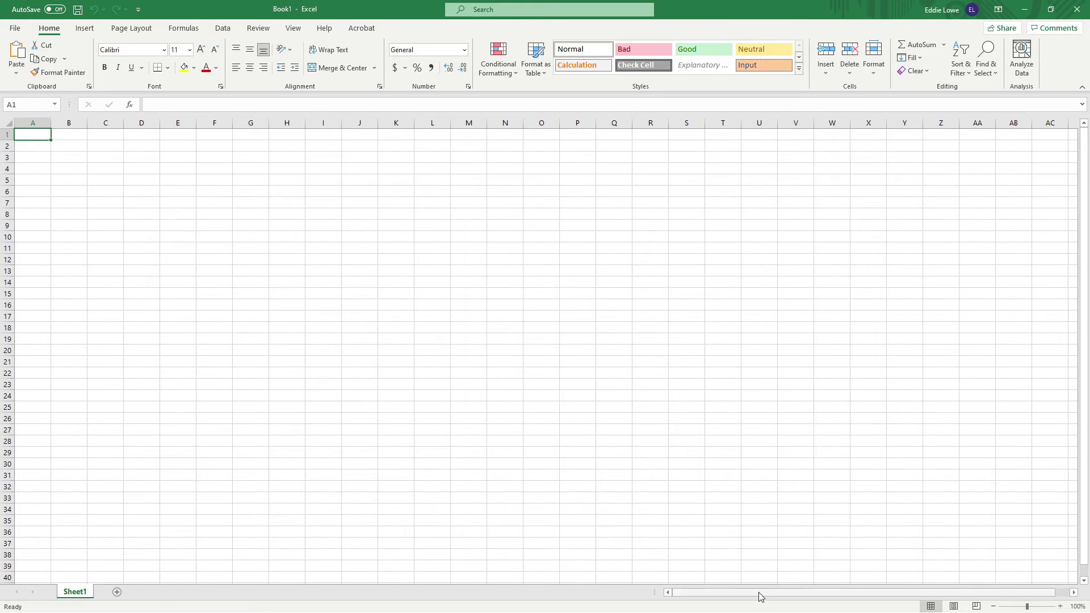
- Examine how far the blank worksheet's columns and rows extend, and return to the first rows
{"action": "left_click_drag", "start_coordinate": [758, 593], "coordinate": [685, 589]}
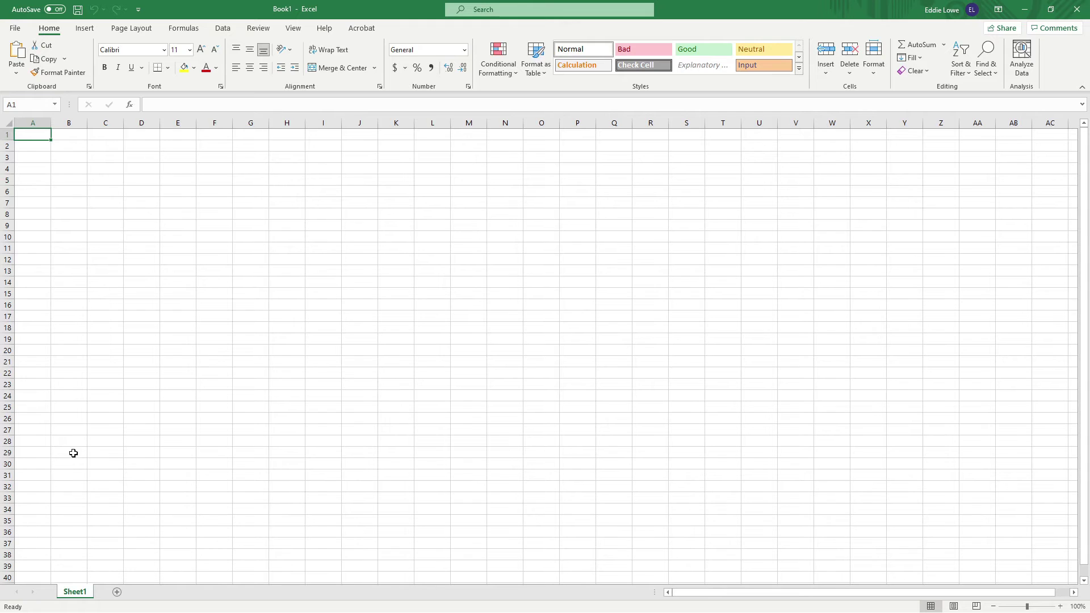
{"action": "scroll", "coordinate": [73, 453], "scroll_direction": "down", "scroll_amount": 20}
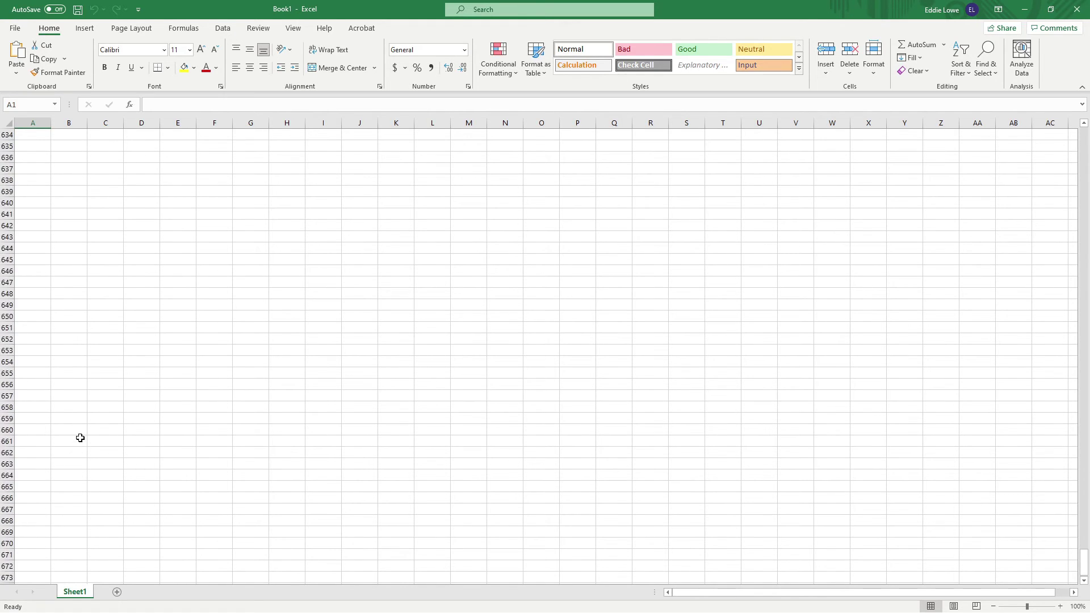
{"action": "scroll", "coordinate": [80, 438], "scroll_direction": "up", "scroll_amount": 14}
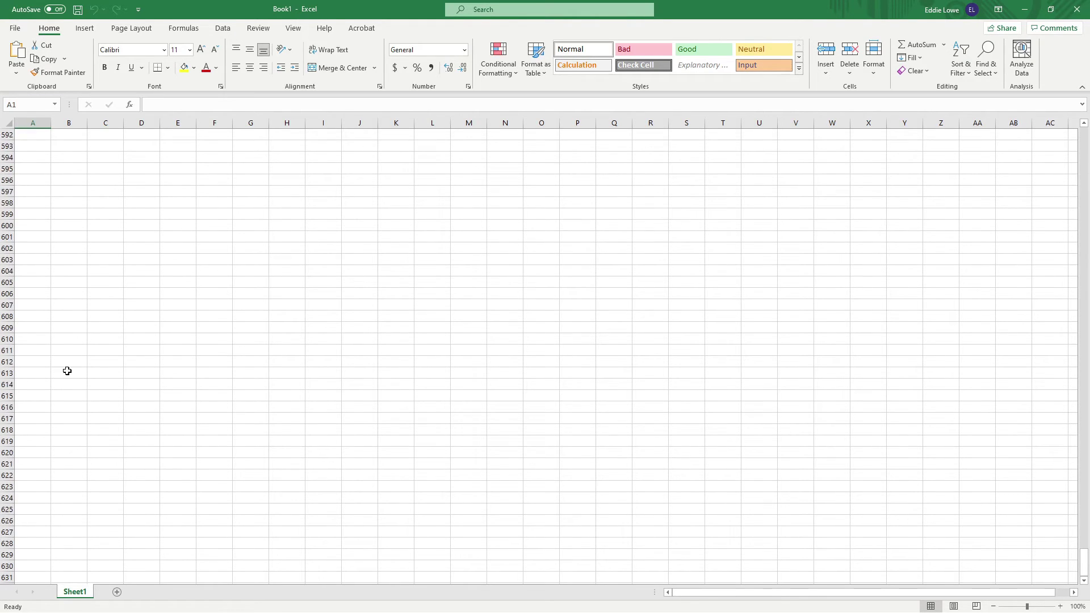
{"action": "scroll", "coordinate": [67, 363], "scroll_direction": "up", "scroll_amount": 20}
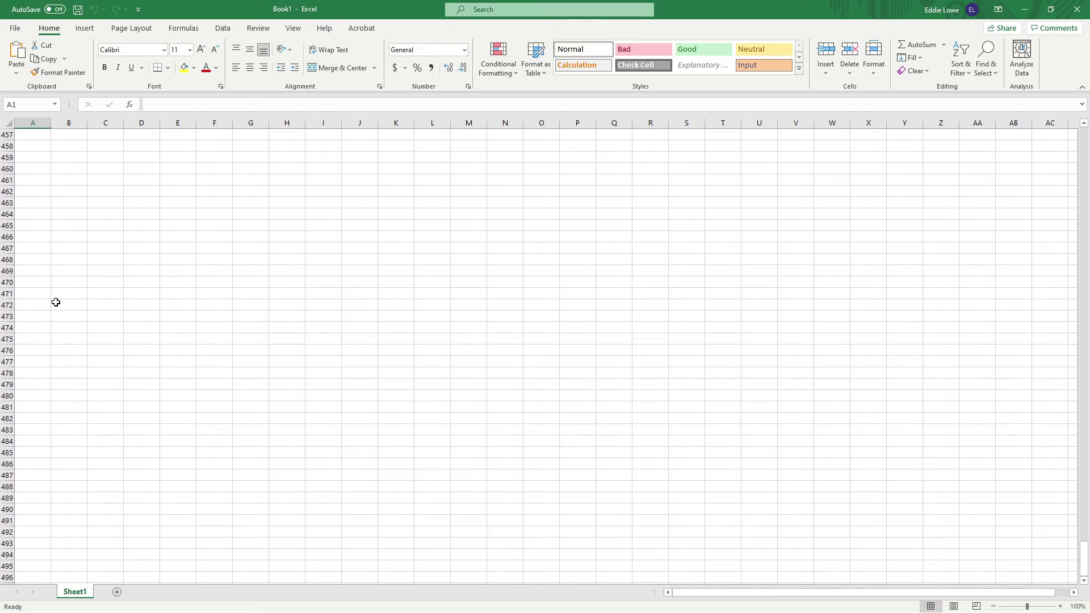
{"action": "scroll", "coordinate": [56, 302], "scroll_direction": "up", "scroll_amount": 20}
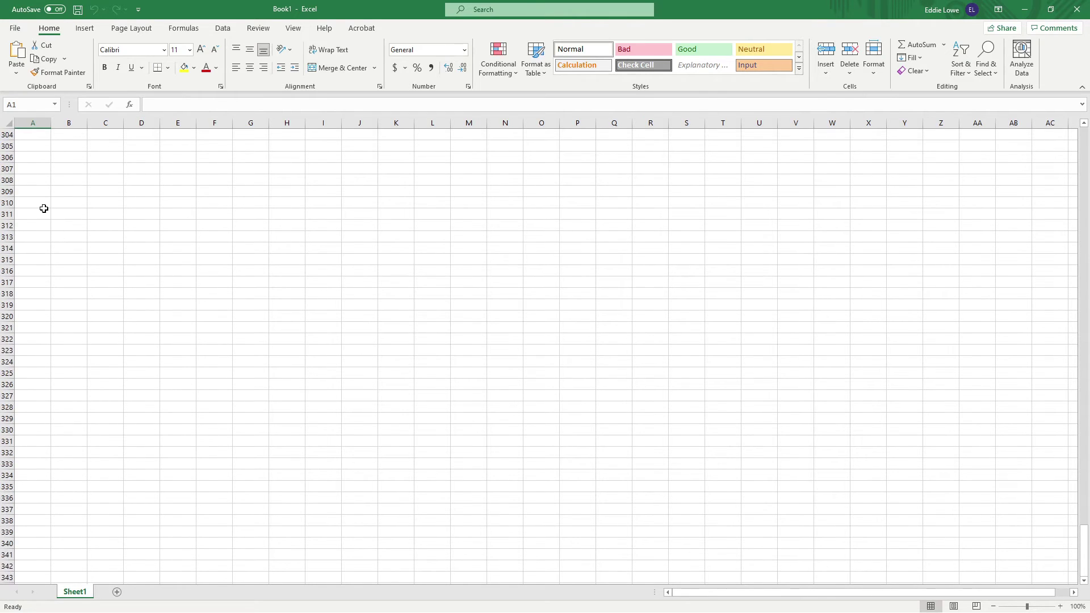
{"action": "scroll", "coordinate": [43, 208], "scroll_direction": "up", "scroll_amount": 20}
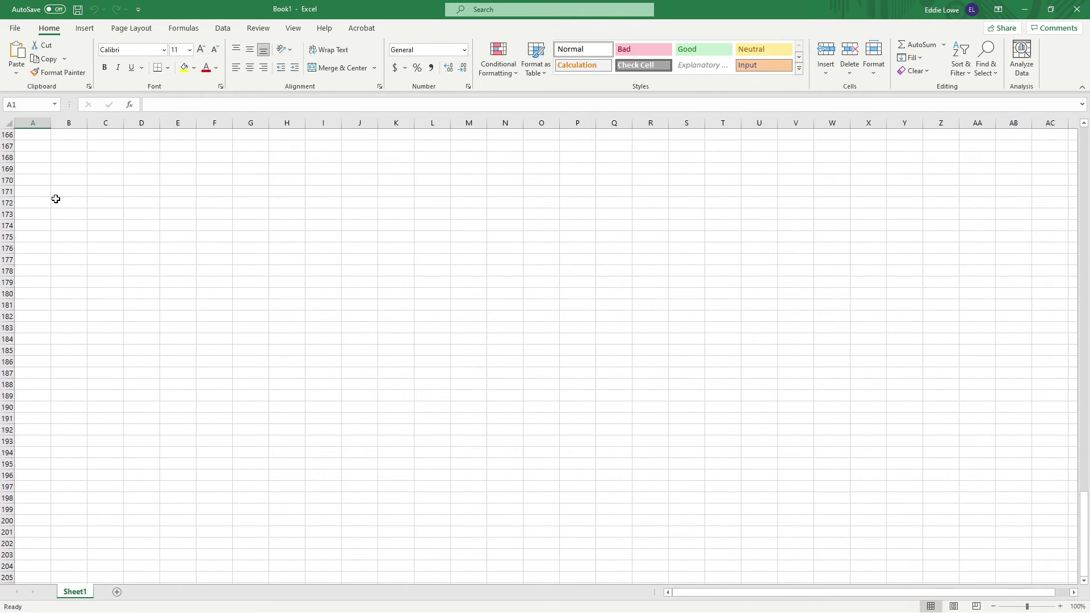
{"action": "scroll", "coordinate": [56, 198], "scroll_direction": "up", "scroll_amount": 6}
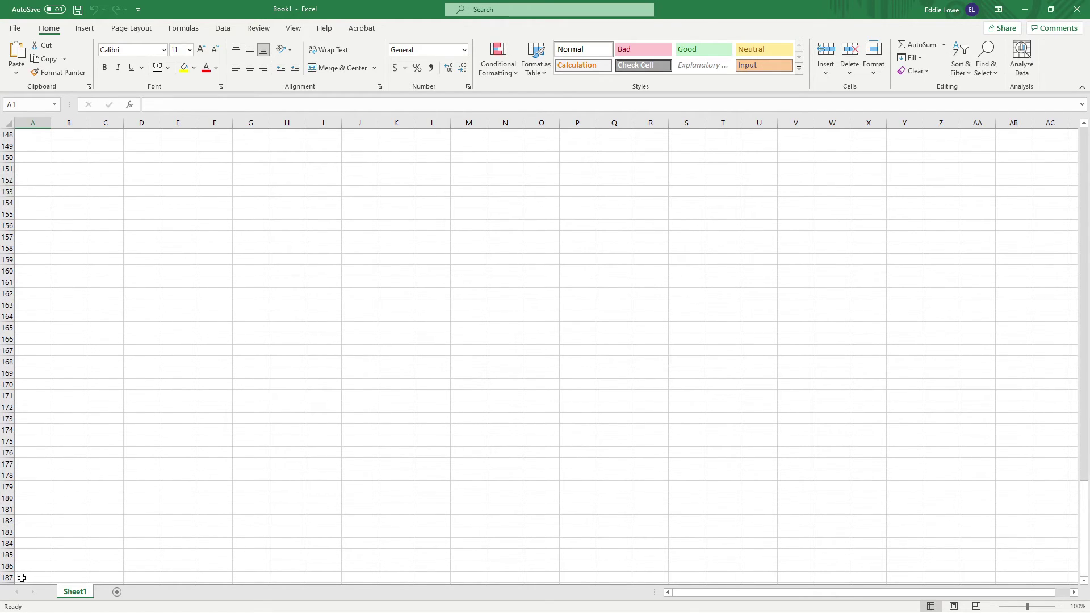
{"action": "left_click_drag", "start_coordinate": [1081, 536], "coordinate": [1086, 173]}
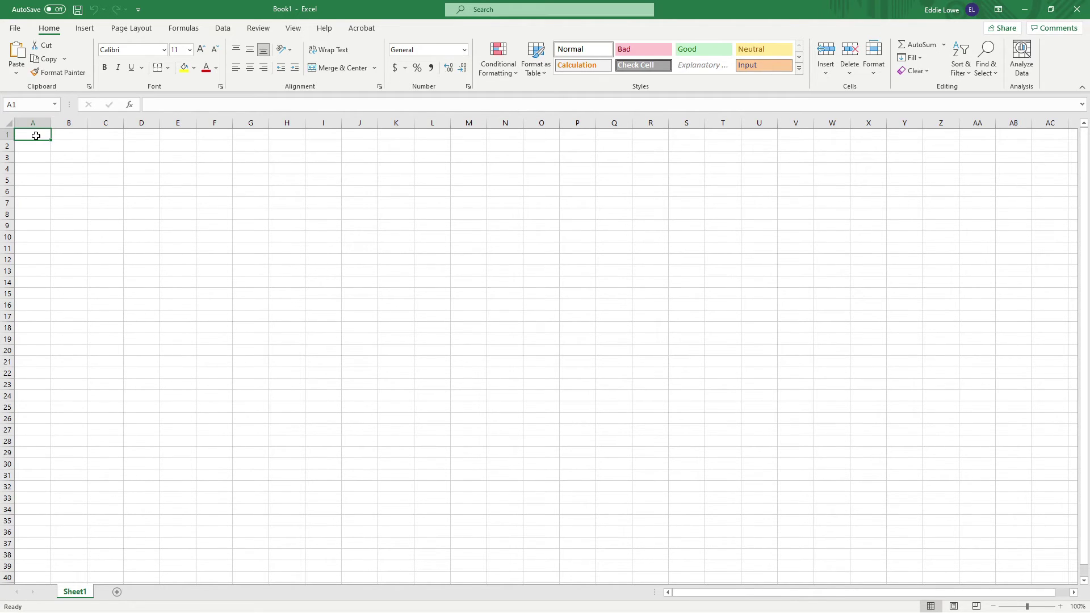
- Name cell B2 "Frog", and move through the neighbouring cells and back to B2 to check its name
{"action": "left_click", "coordinate": [71, 148]}
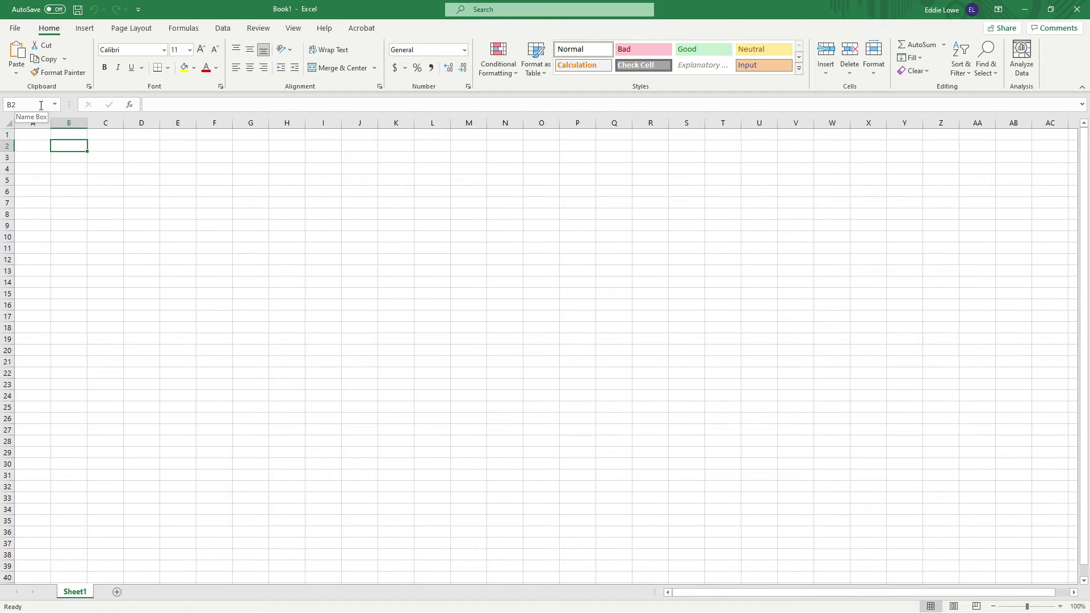
{"action": "left_click", "coordinate": [20, 104]}
{"action": "type", "text": "Frog"}
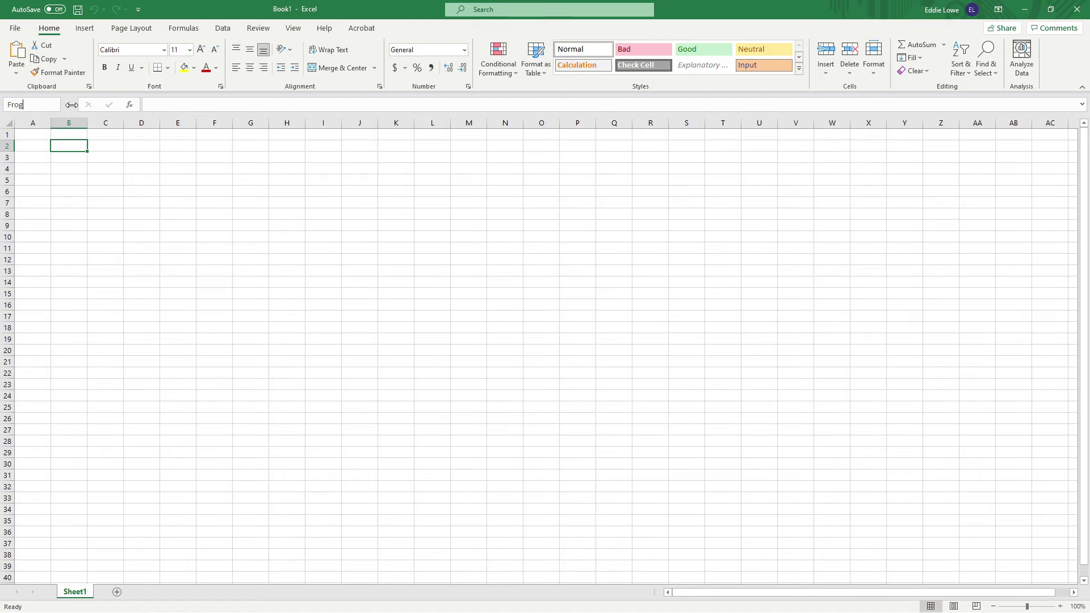
{"action": "key", "text": "Return"}
{"action": "key", "text": "Down"}
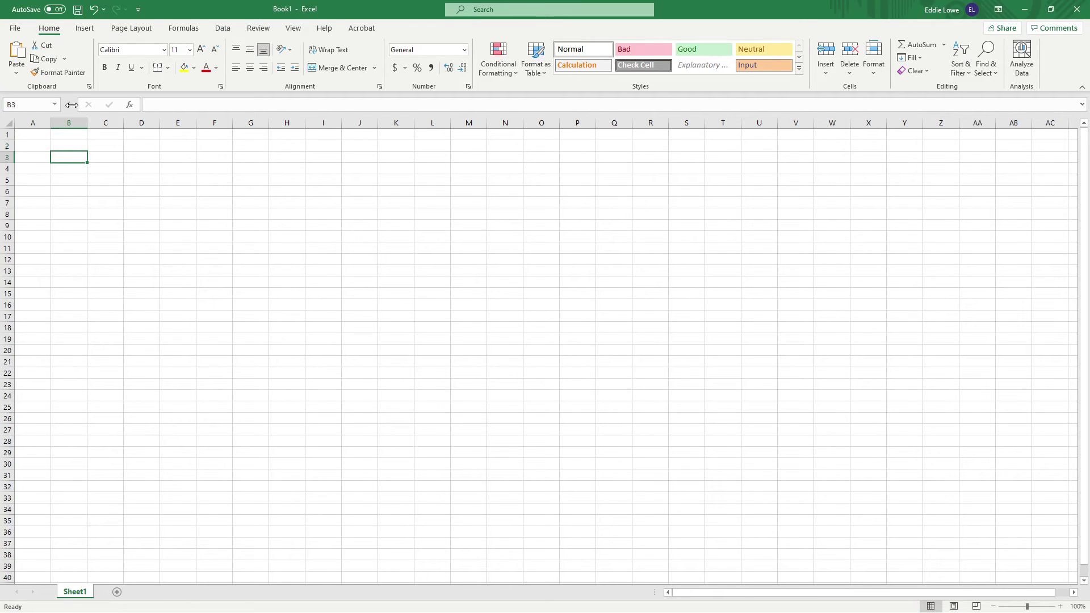
{"action": "key", "text": "Right"}
{"action": "key", "text": "Up"}
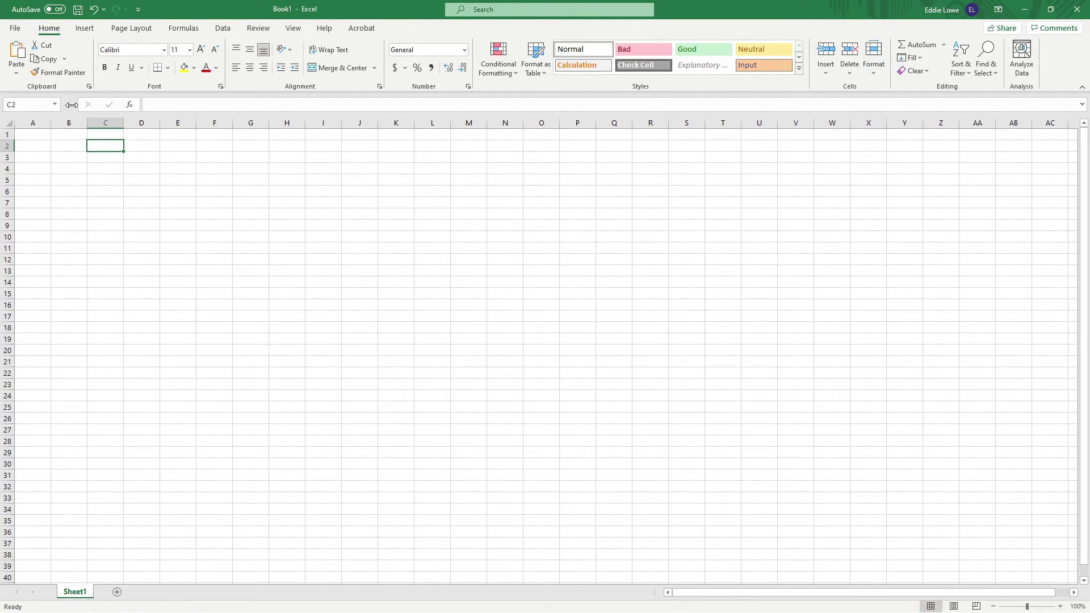
{"action": "key", "text": "Left"}
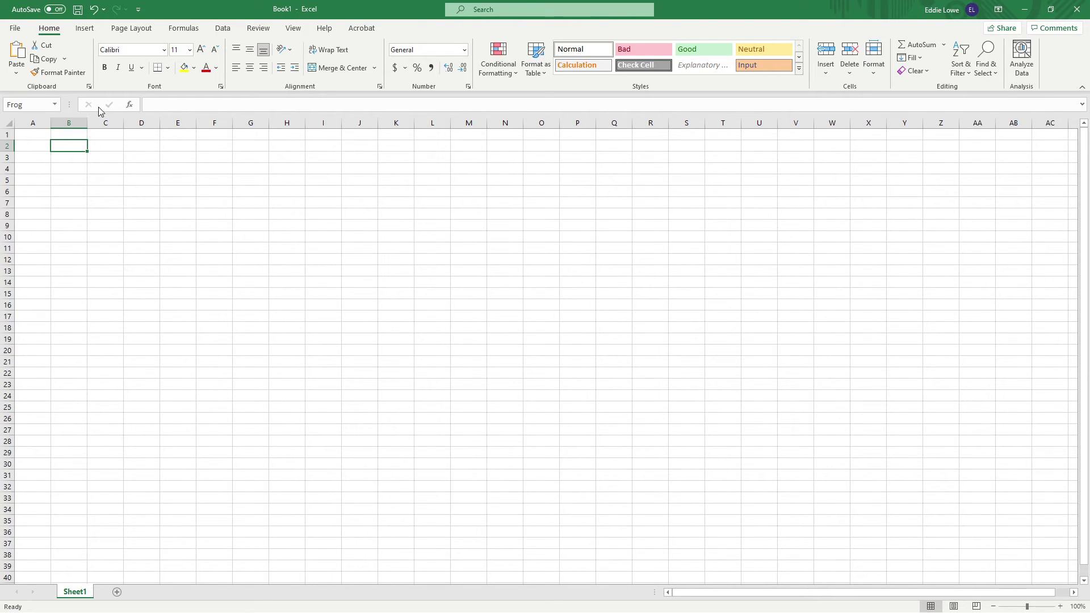
- Enter the formula =2+2 in the cell named Frog and reselect that cell to view its formula
{"action": "left_click", "coordinate": [155, 106]}
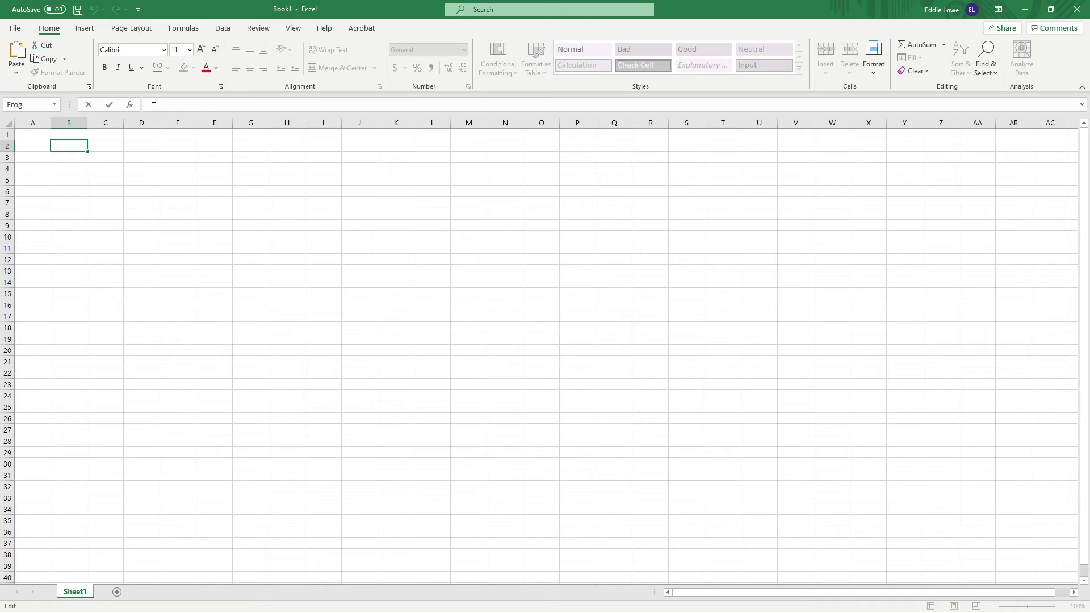
{"action": "type", "text": "="}
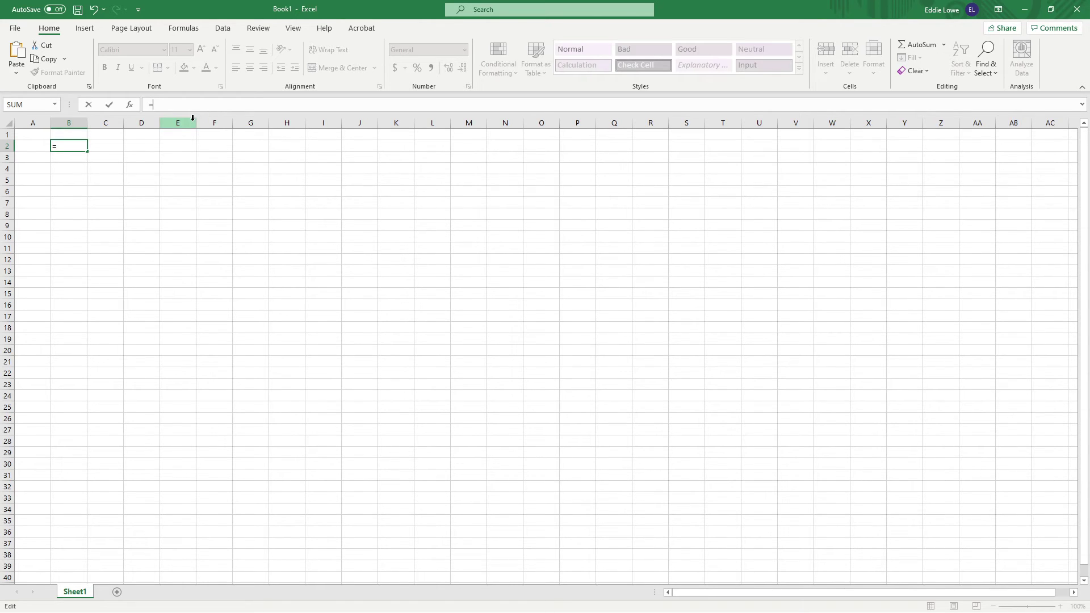
{"action": "type", "text": "2+2"}
{"action": "key", "text": "Return"}
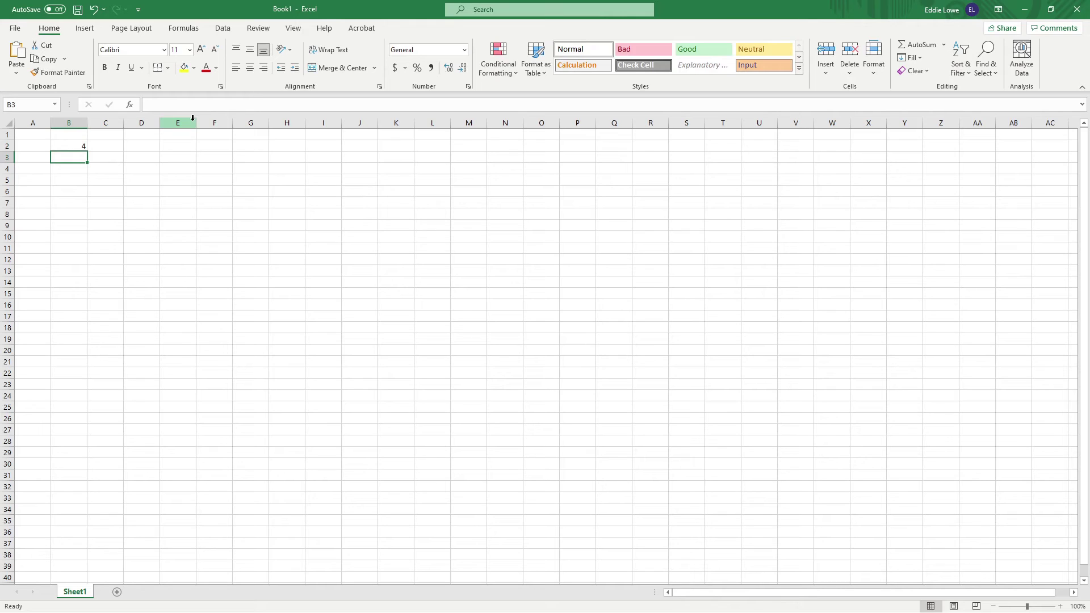
{"action": "key", "text": "Up"}
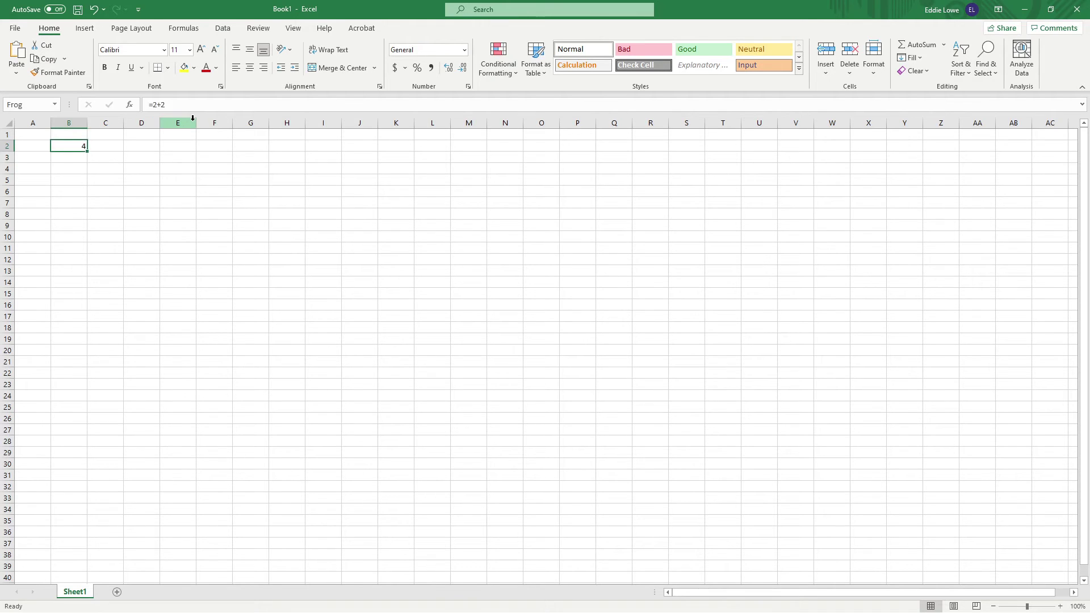
- Enter the value 25 in cell C2, beside the cell named Frog
{"action": "key", "text": "Right"}
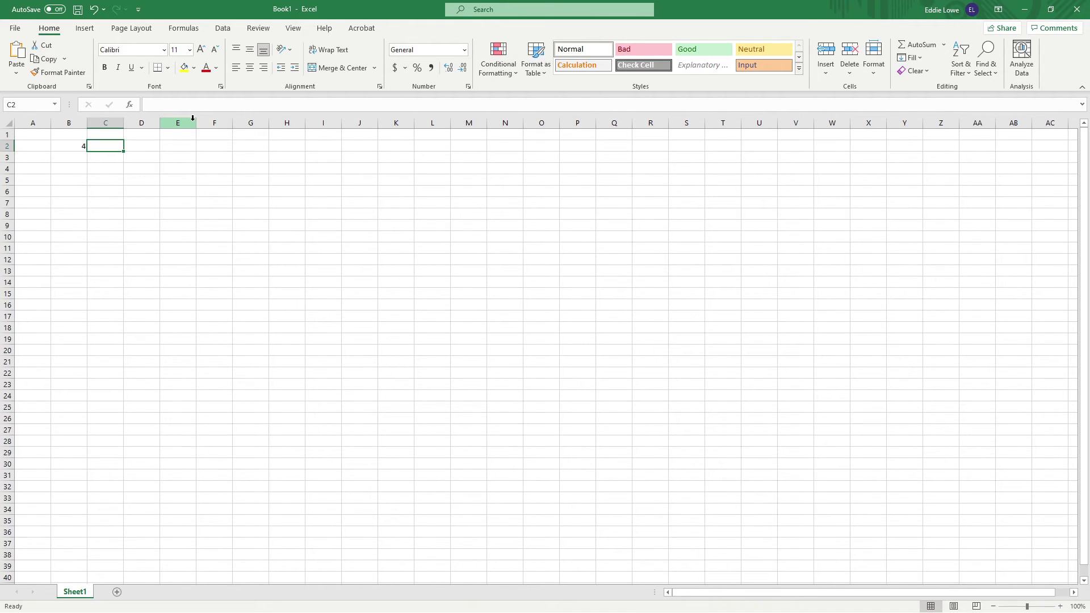
{"action": "type", "text": "25"}
{"action": "key", "text": "Return"}
- Enter a formula in cell B3 that adds C2 and the named cell, =C2+Frog
{"action": "key", "text": "Left"}
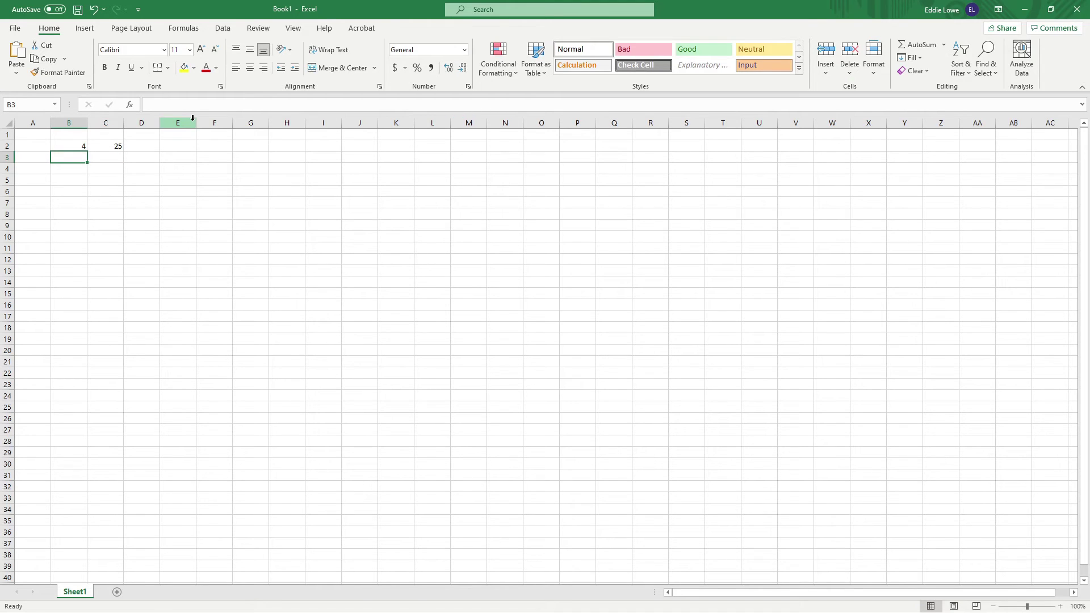
{"action": "type", "text": "="}
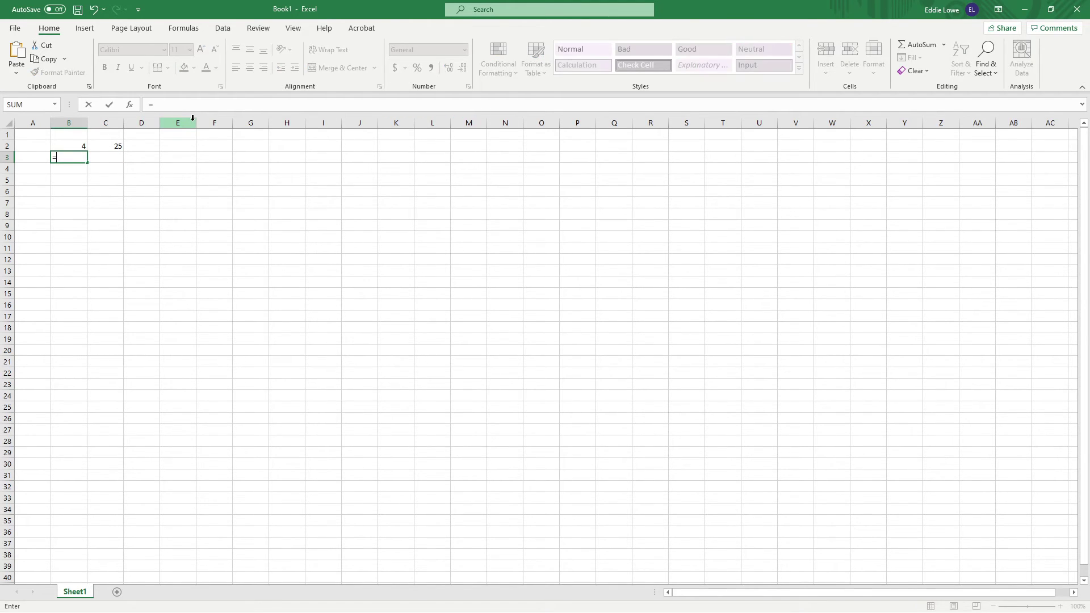
{"action": "left_click", "coordinate": [114, 146]}
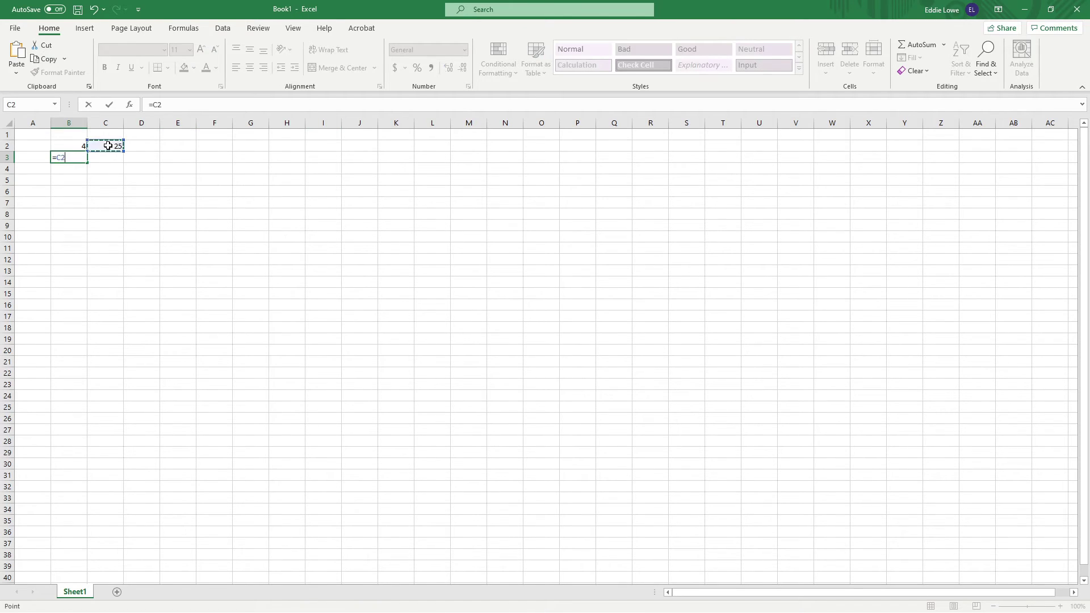
{"action": "left_click", "coordinate": [75, 158]}
{"action": "type", "text": "+frog"}
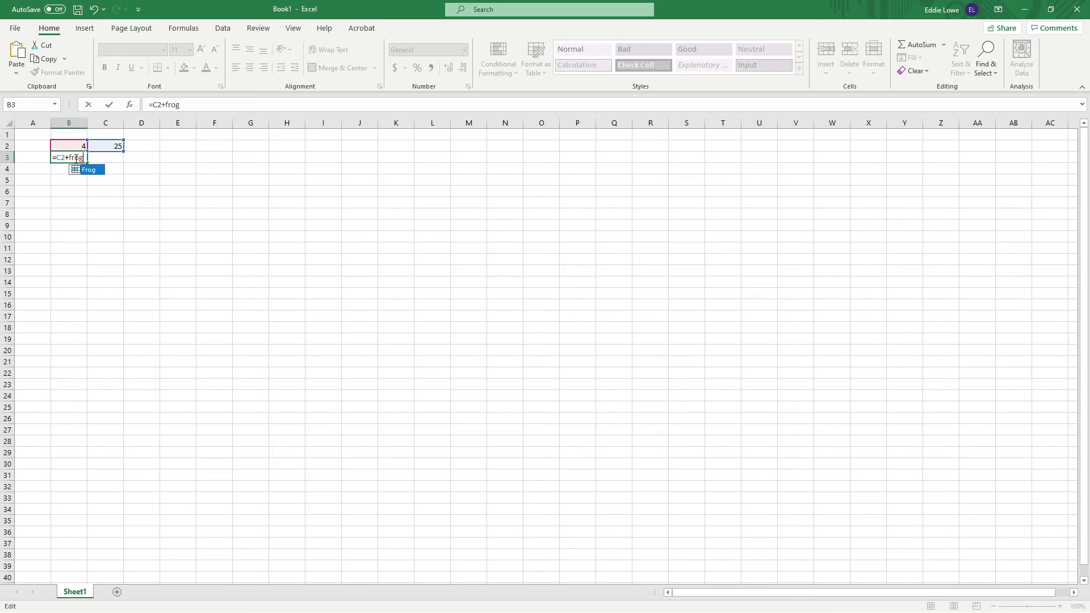
{"action": "key", "text": "Return"}
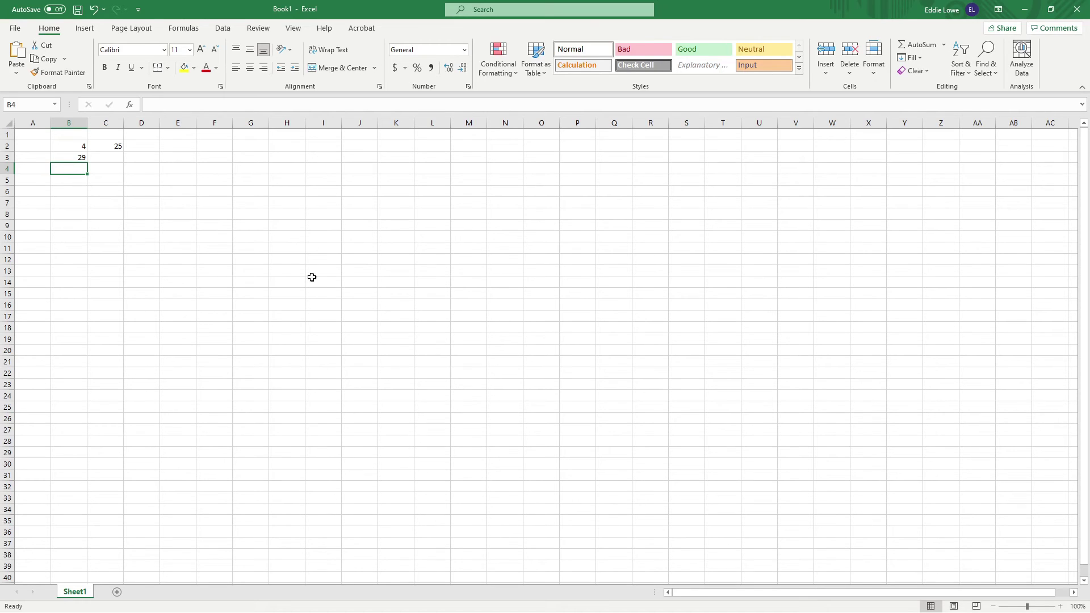
- Add a second worksheet to the workbook, and return to cell B3 on Sheet1
{"action": "left_click", "coordinate": [117, 593]}
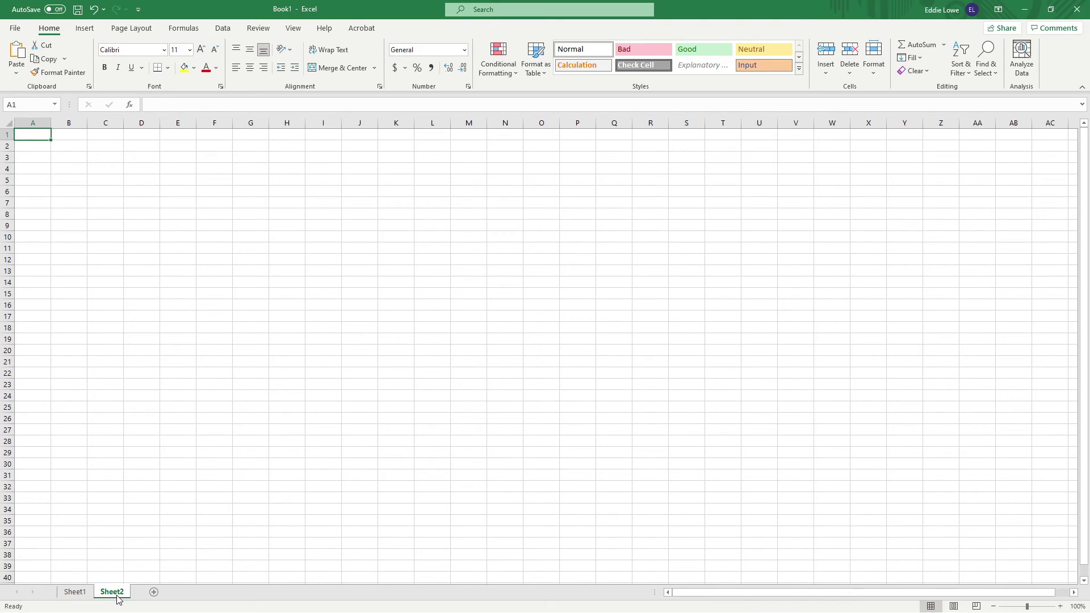
{"action": "left_click", "coordinate": [68, 594]}
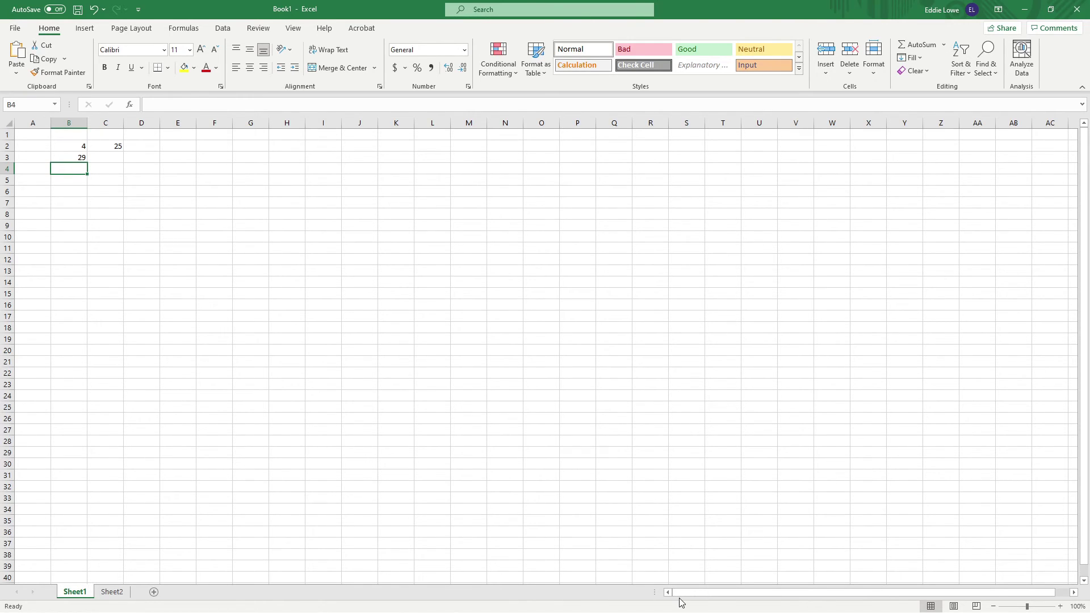
{"action": "mouse_move", "coordinate": [693, 592]}
{"action": "left_mouse_down"}
{"action": "mouse_move", "coordinate": [764, 588]}
{"action": "mouse_move", "coordinate": [672, 596]}
{"action": "left_mouse_up"}
{"action": "left_click", "coordinate": [74, 155]}
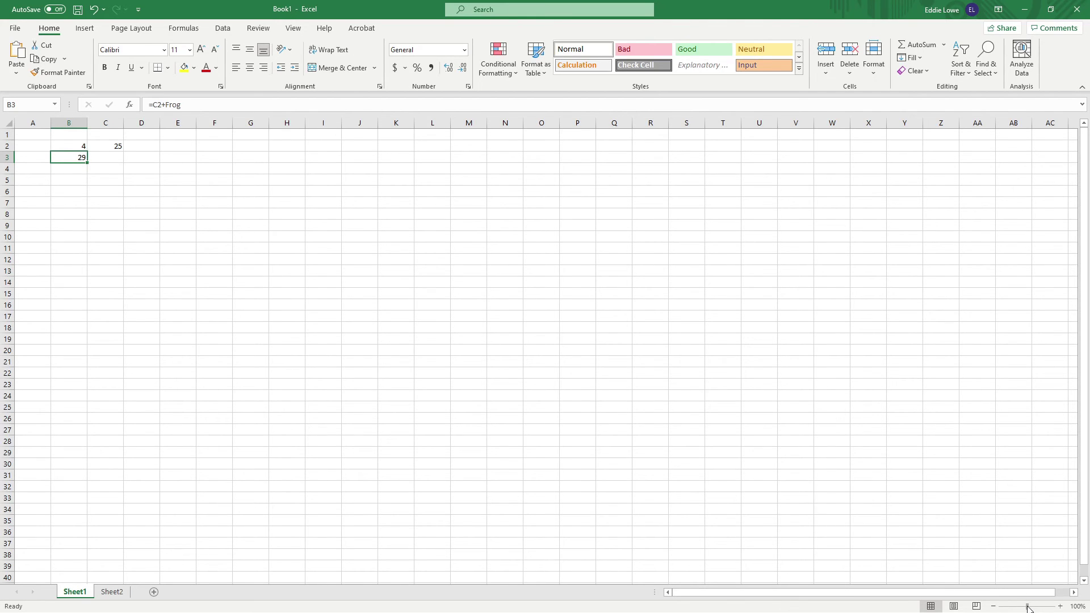
- Zoom the worksheet out to 64%, and magnify it to 280%
{"action": "mouse_move", "coordinate": [1030, 607]}
{"action": "left_mouse_down"}
{"action": "mouse_move", "coordinate": [1045, 609]}
{"action": "mouse_move", "coordinate": [1027, 608]}
{"action": "left_mouse_up"}
{"action": "left_click_drag", "start_coordinate": [1028, 608], "coordinate": [1016, 608]}
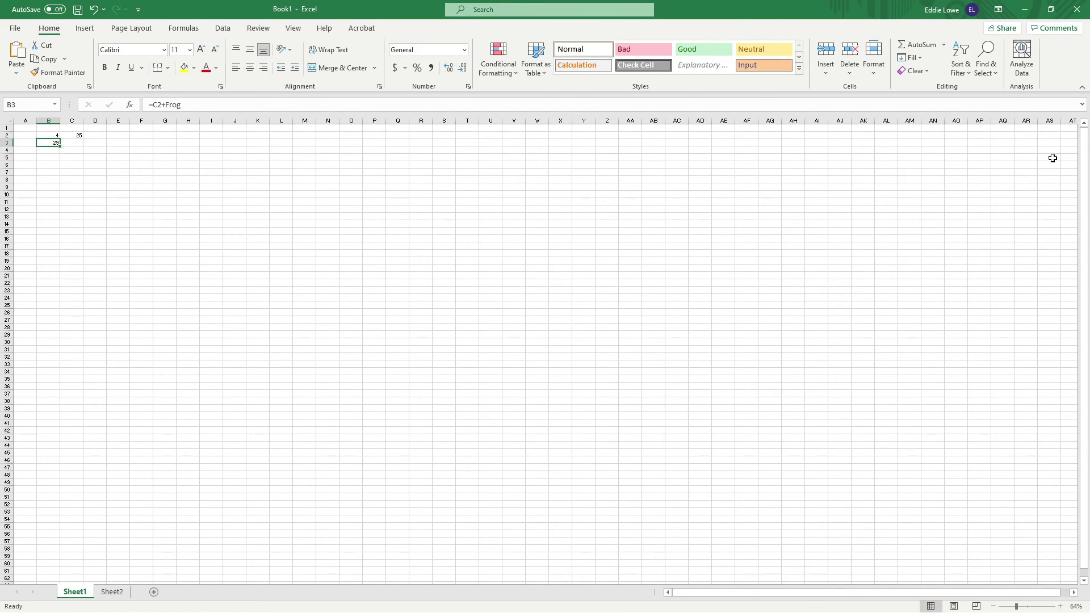
{"action": "left_click_drag", "start_coordinate": [1017, 609], "coordinate": [1043, 607]}
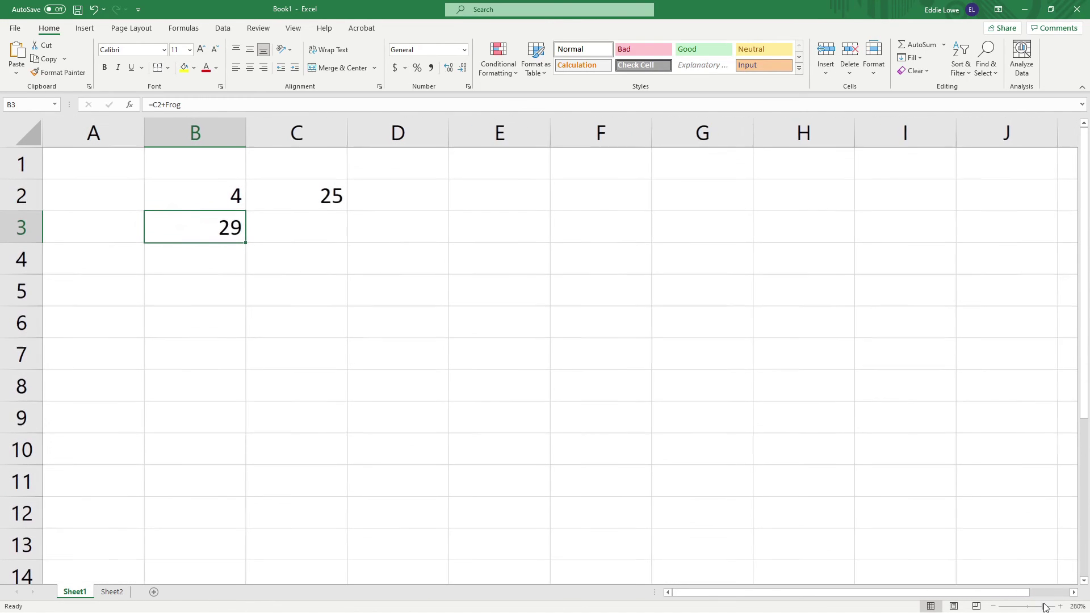
- Try the accounting currency and percentage formats on cell B3, and apply the comma style to it
{"action": "left_click", "coordinate": [207, 258]}
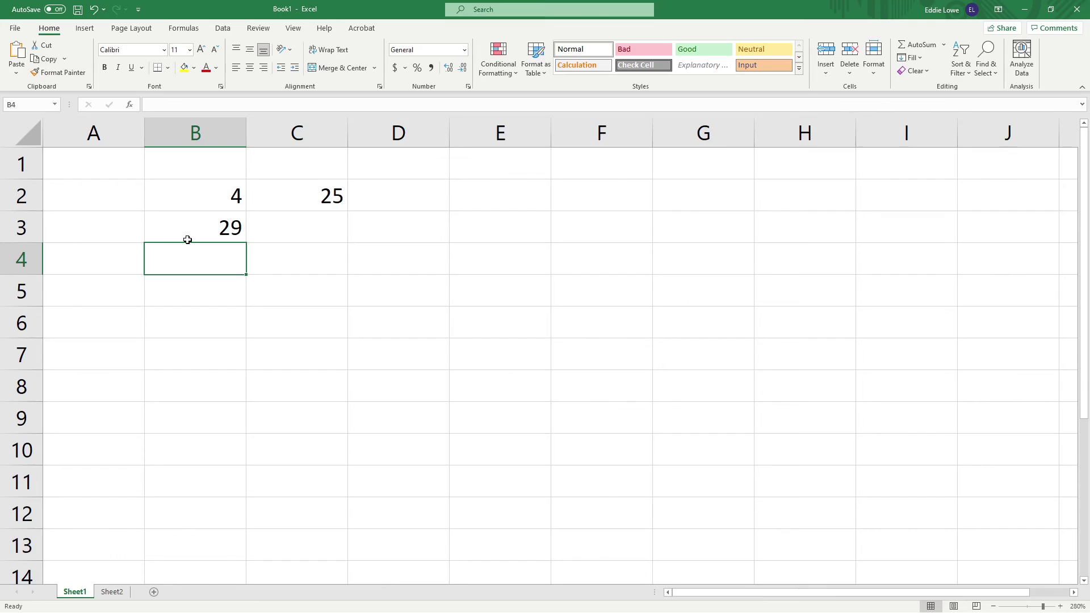
{"action": "left_click", "coordinate": [217, 225]}
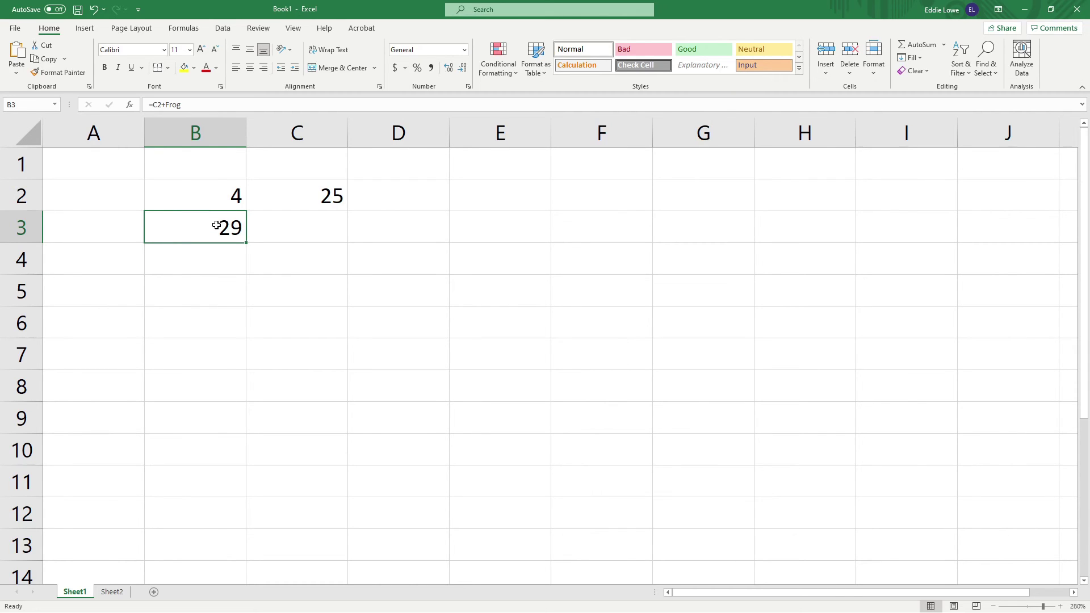
{"action": "left_click", "coordinate": [396, 69]}
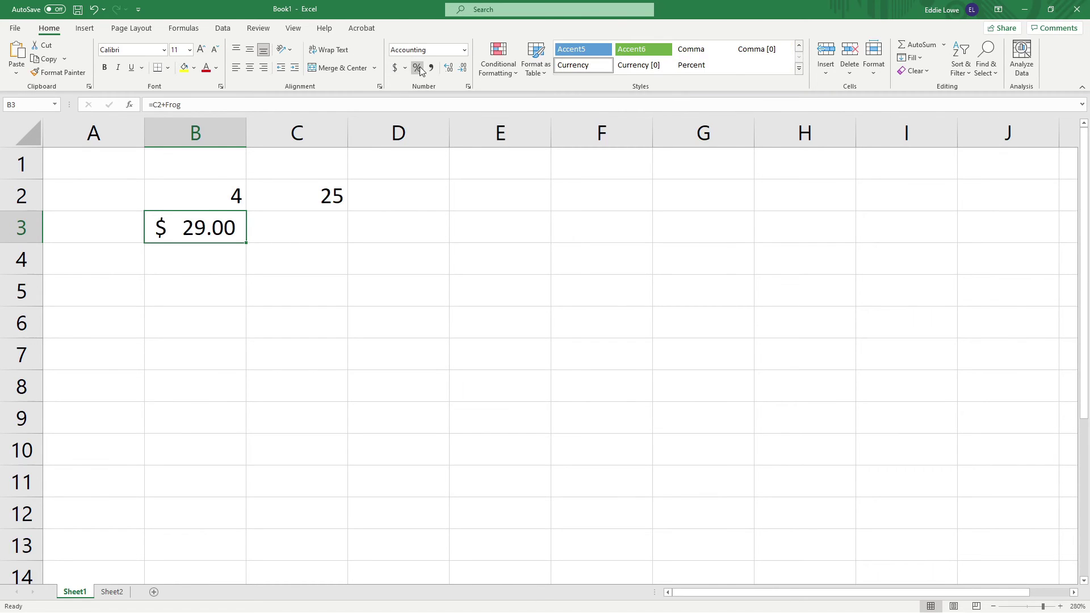
{"action": "left_click", "coordinate": [418, 68]}
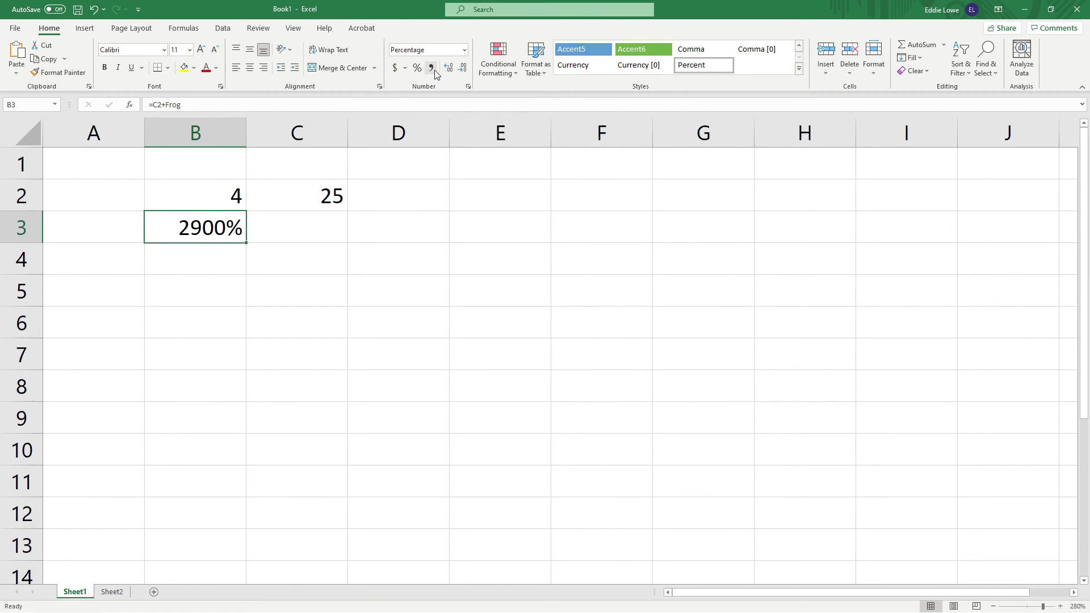
{"action": "left_click", "coordinate": [431, 68]}
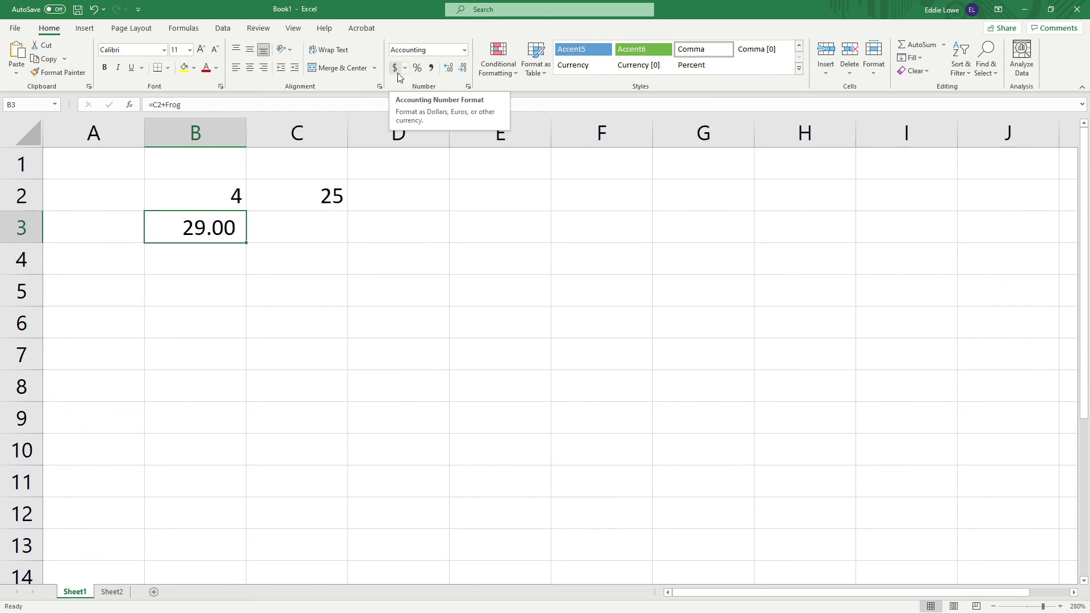
- Increase cell B3 to four decimal places, and reduce it back to two
{"action": "left_click", "coordinate": [448, 67]}
{"action": "left_click", "coordinate": [449, 68]}
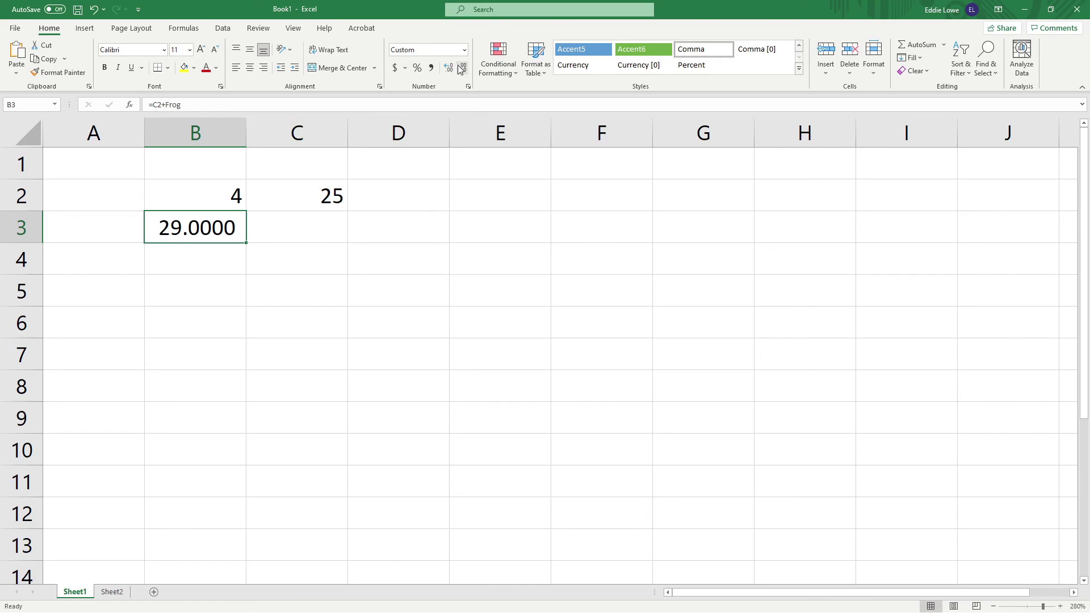
{"action": "left_click", "coordinate": [463, 68]}
{"action": "left_click", "coordinate": [463, 68]}
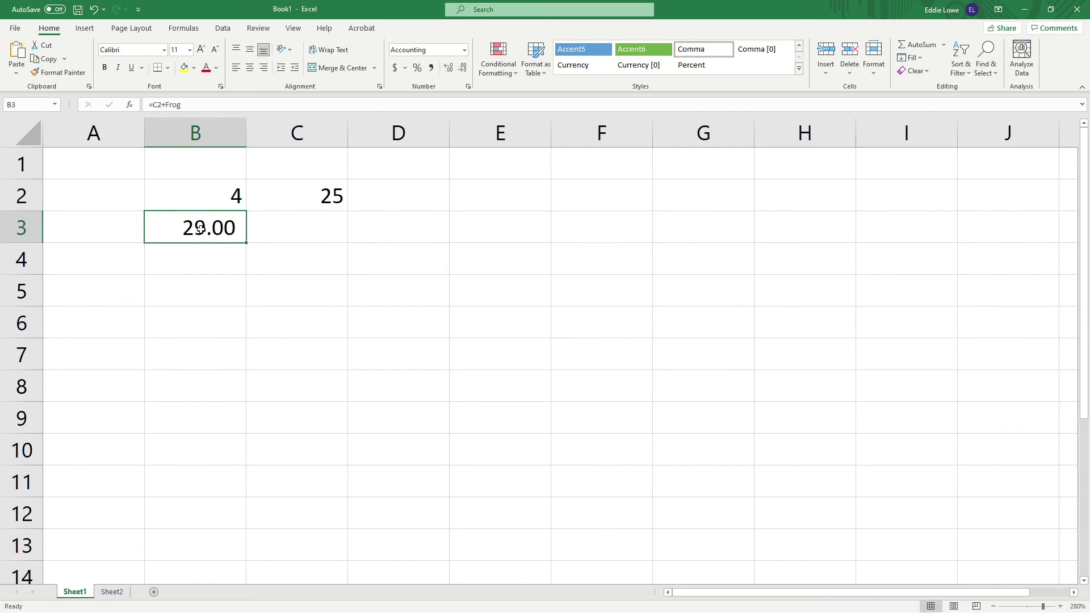
- Enter 1000000 in cell B4 and apply the comma style to it
{"action": "left_click", "coordinate": [196, 257]}
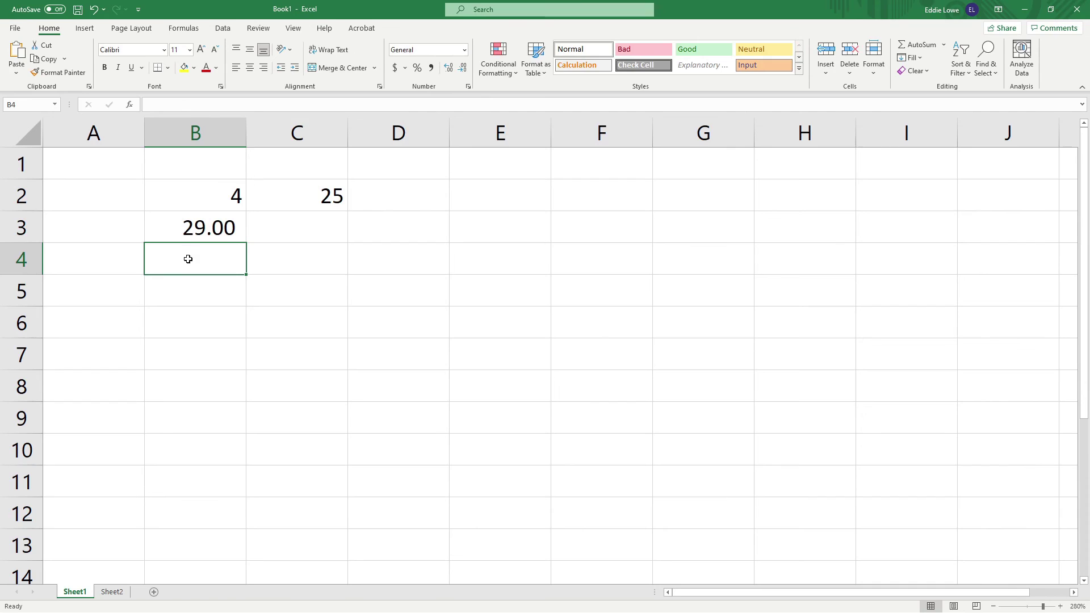
{"action": "type", "text": "100"}
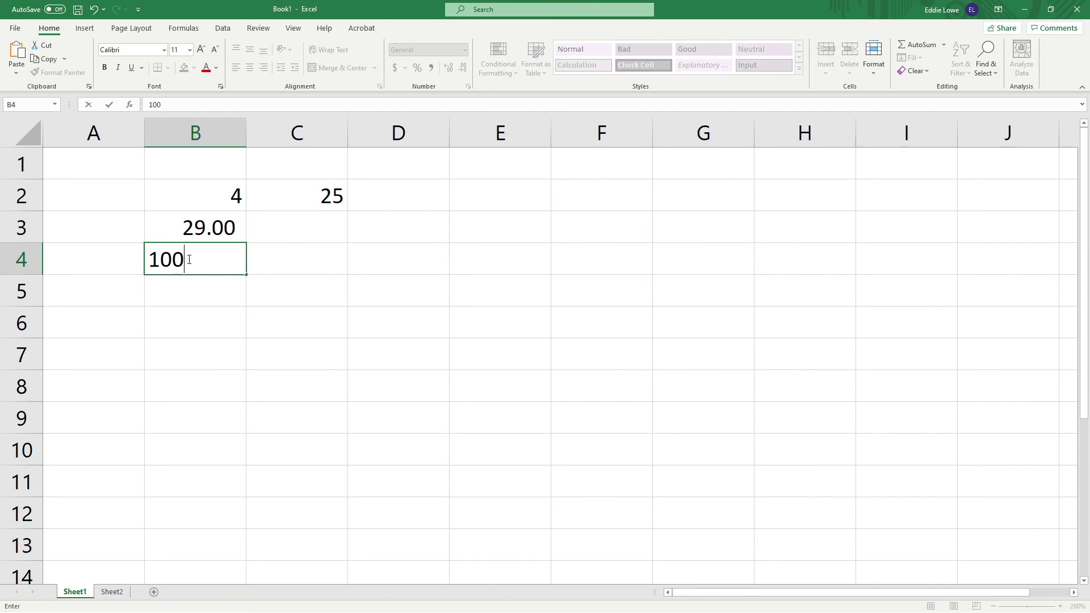
{"action": "type", "text": "0000"}
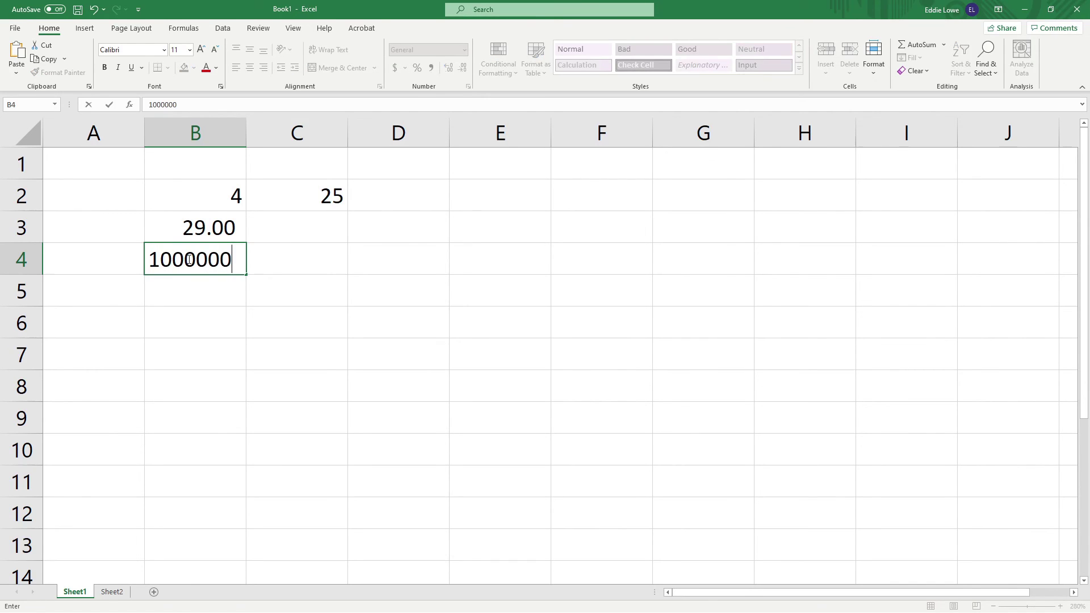
{"action": "key", "text": "Return"}
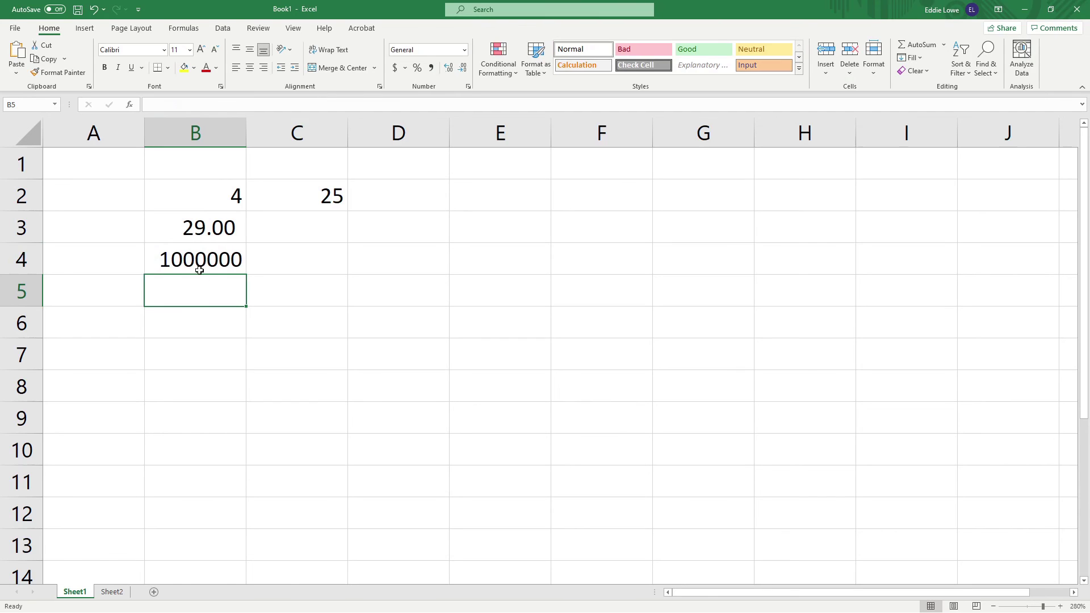
{"action": "left_click", "coordinate": [201, 256]}
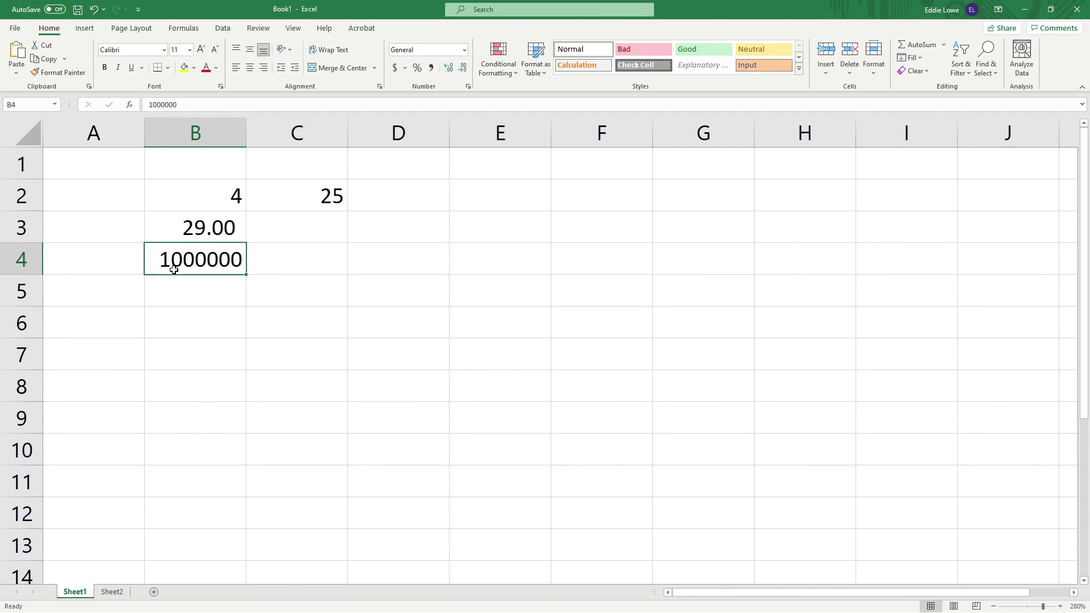
{"action": "left_click", "coordinate": [431, 69]}
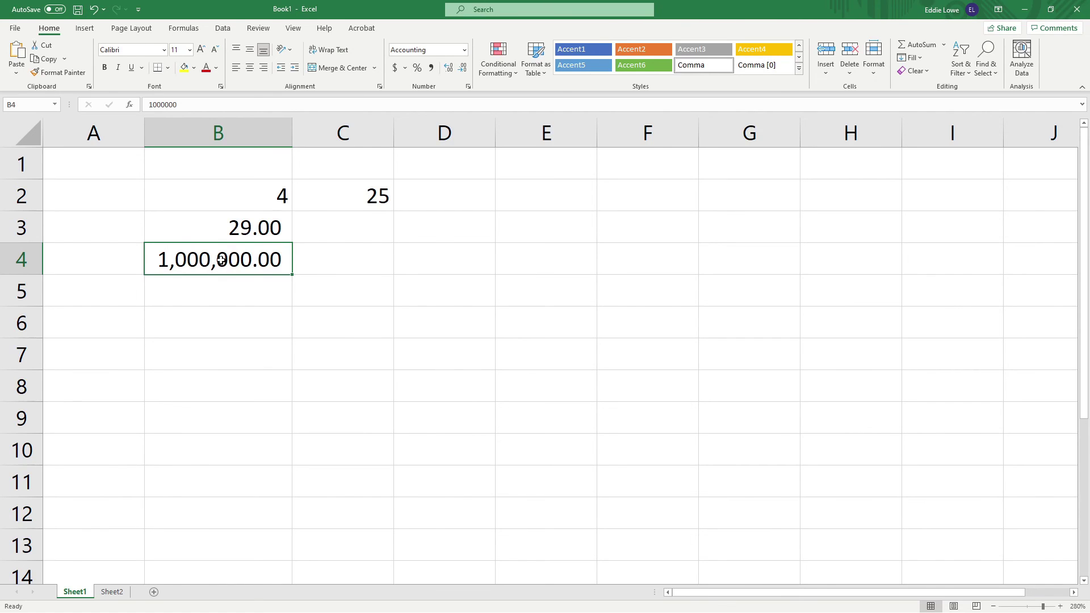
- Set cell B4's font to Aharoni at size 22
{"action": "left_click", "coordinate": [164, 50]}
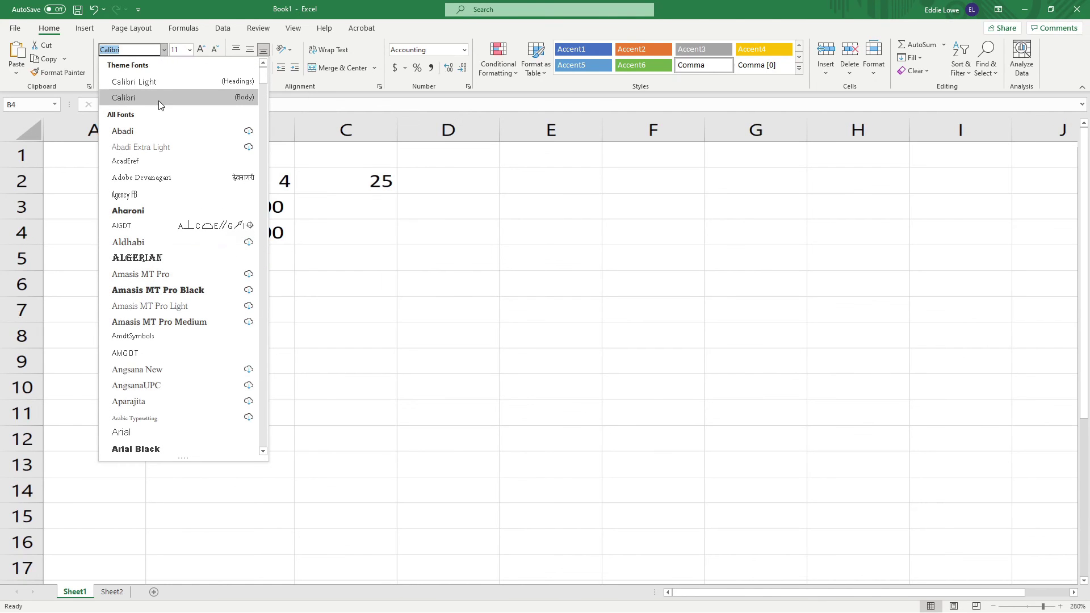
{"action": "left_click", "coordinate": [128, 211]}
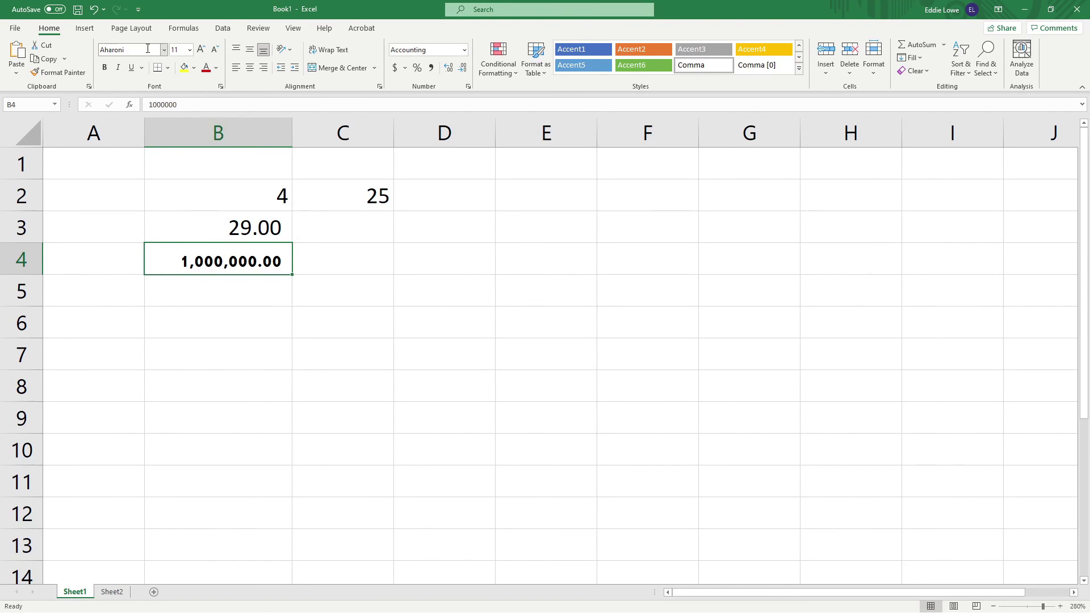
{"action": "left_click", "coordinate": [190, 50]}
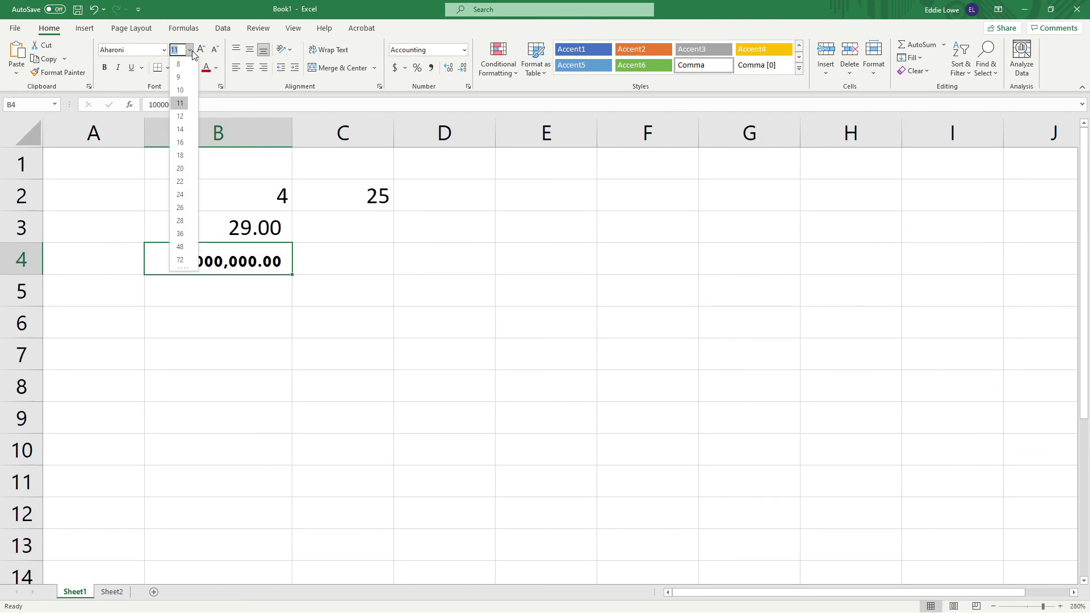
{"action": "left_click", "coordinate": [180, 181]}
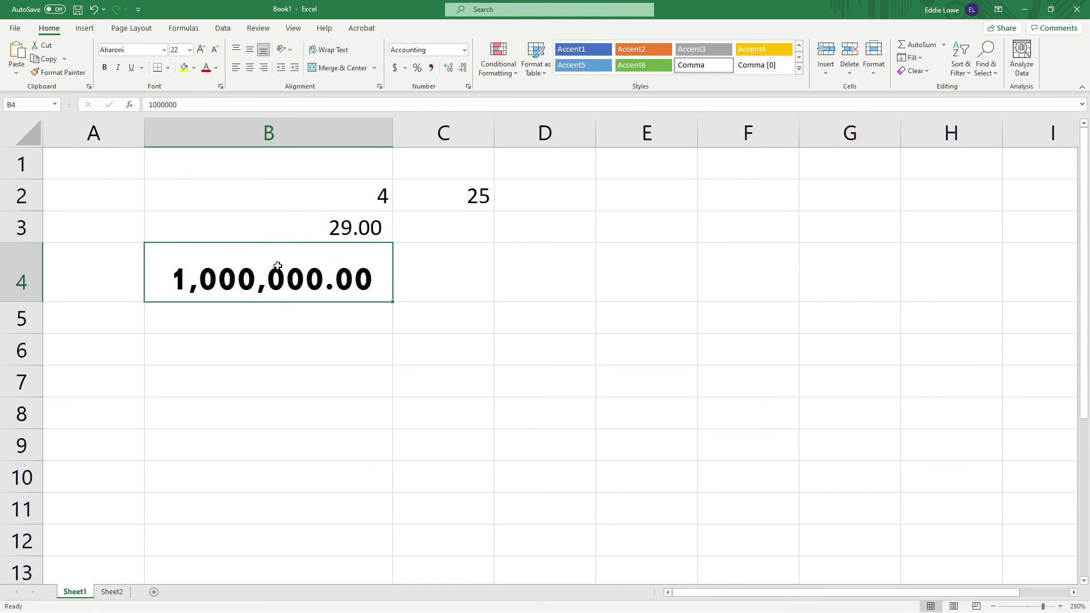
- Try bold, italic and underline on cell B4, widening column B to fit, and clear all three styles
{"action": "left_click", "coordinate": [120, 67]}
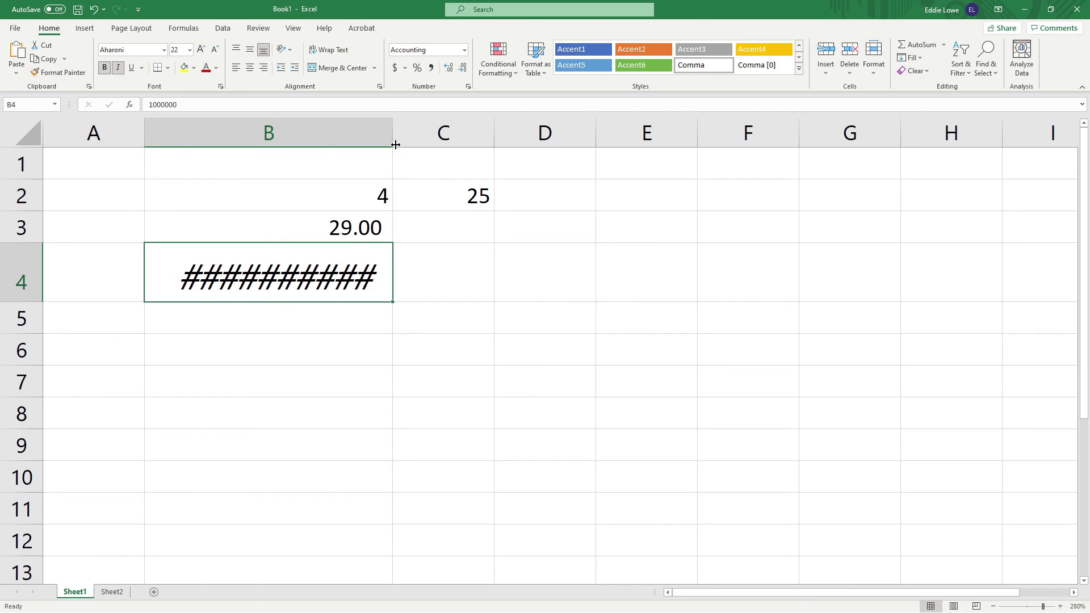
{"action": "left_click_drag", "start_coordinate": [396, 145], "coordinate": [421, 146]}
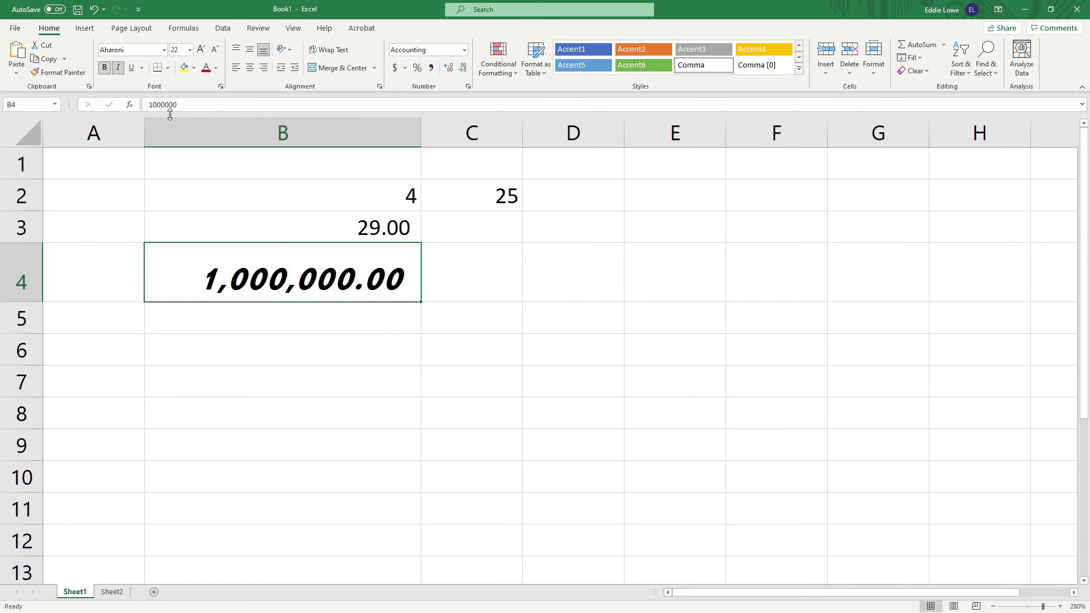
{"action": "left_click", "coordinate": [133, 70]}
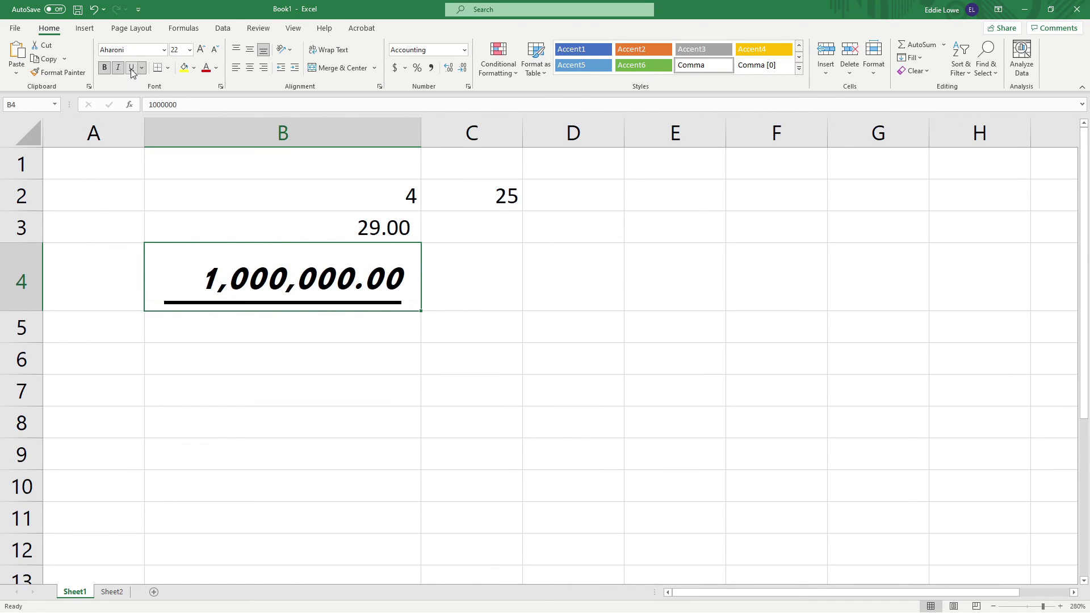
{"action": "left_click", "coordinate": [134, 71]}
{"action": "left_click", "coordinate": [118, 68]}
{"action": "left_click", "coordinate": [105, 67]}
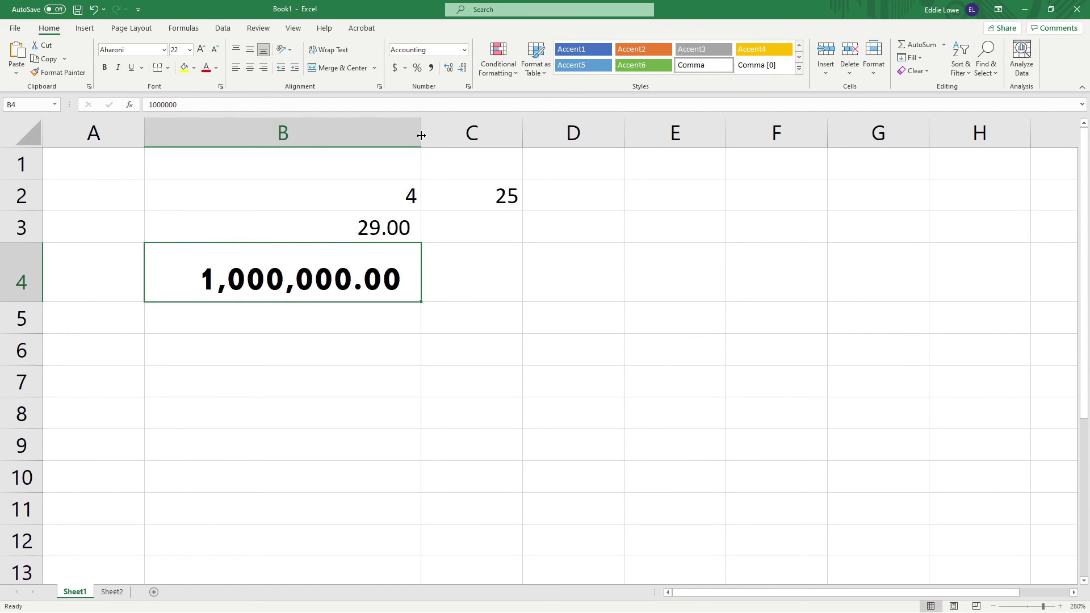
- Narrow column B until the number in B4 no longer fits, and autofit the column to its contents
{"action": "left_click_drag", "start_coordinate": [422, 133], "coordinate": [338, 132]}
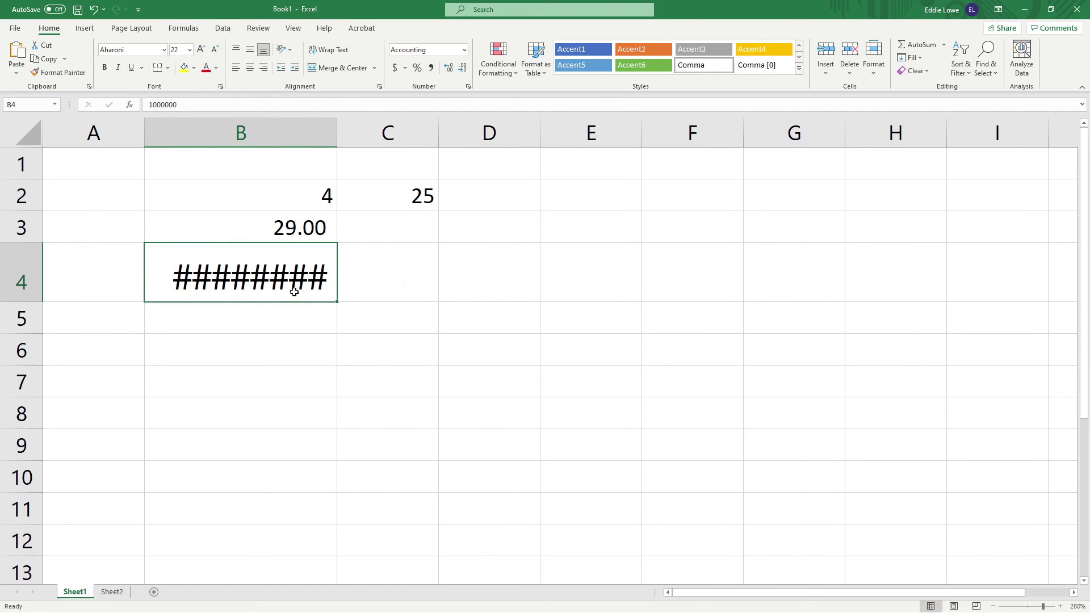
{"action": "mouse_move", "coordinate": [271, 287]}
{"action": "double_click", "coordinate": [337, 137]}
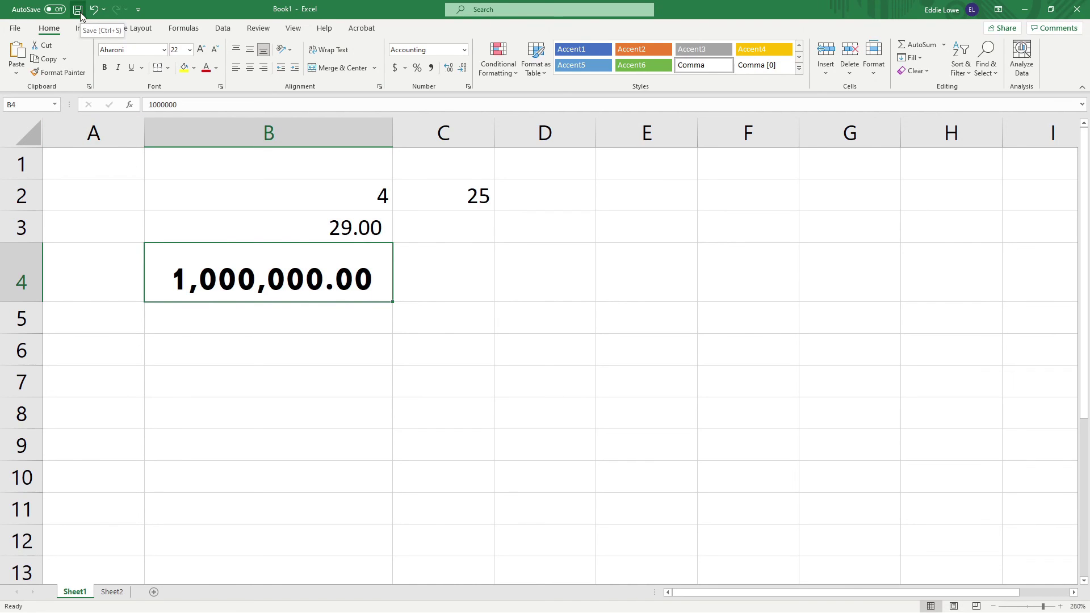
- Save the workbook as Test Spreadsheet, an Excel Workbook (*.xlsx), in the Excel folder on the Desktop
{"action": "left_click", "coordinate": [16, 32]}
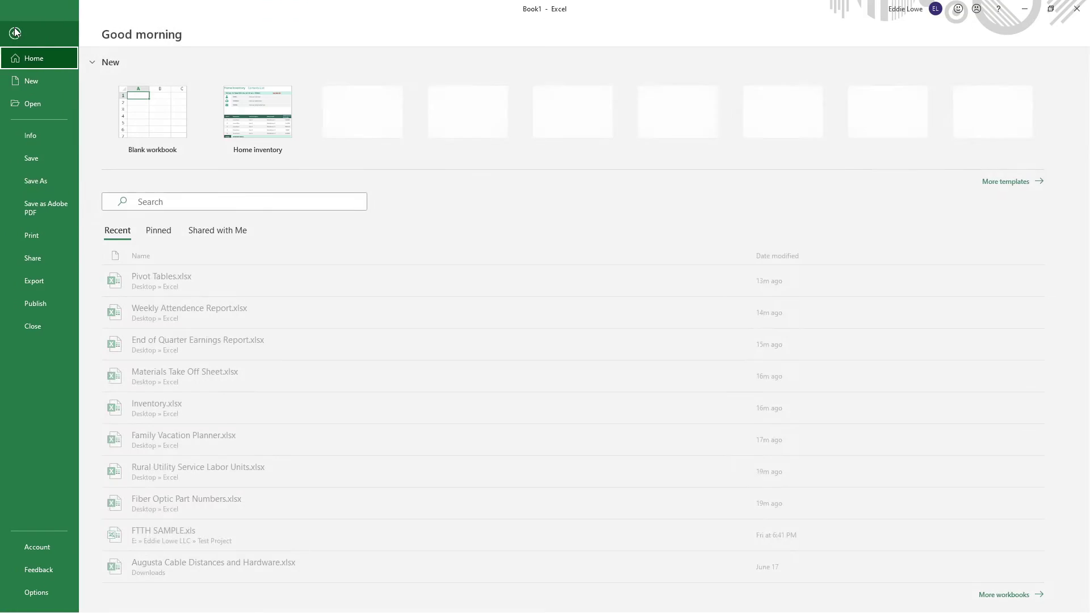
{"action": "left_click", "coordinate": [36, 162]}
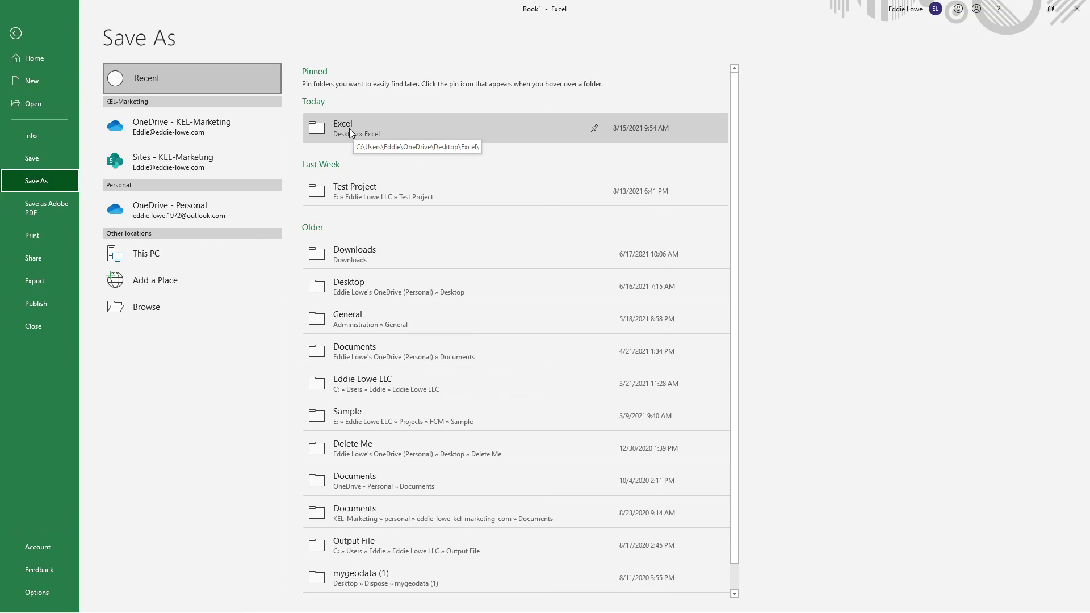
{"action": "left_click", "coordinate": [350, 130]}
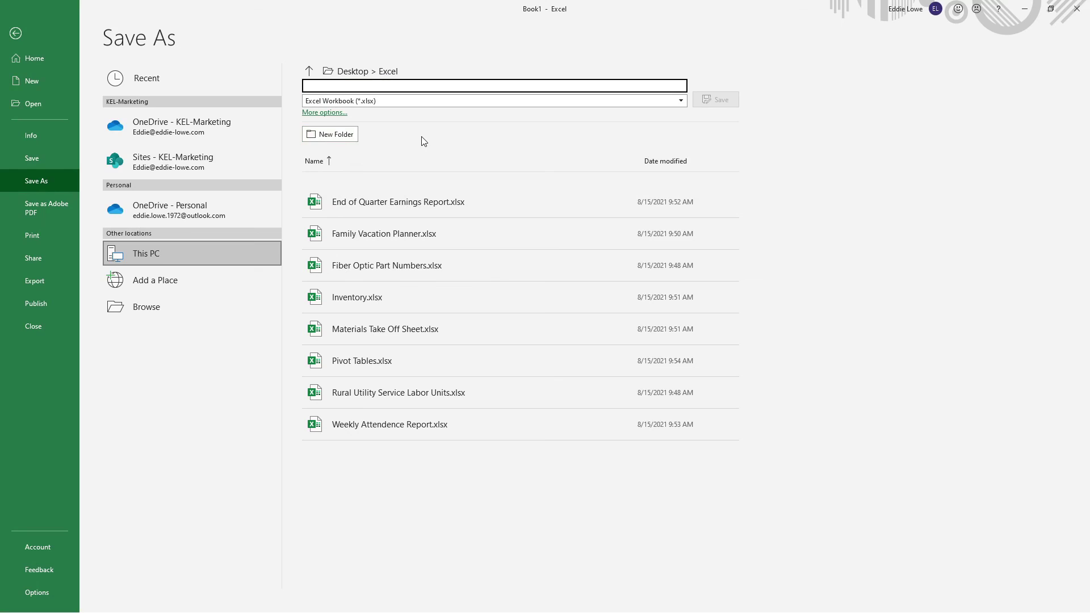
{"action": "type", "text": "Test"}
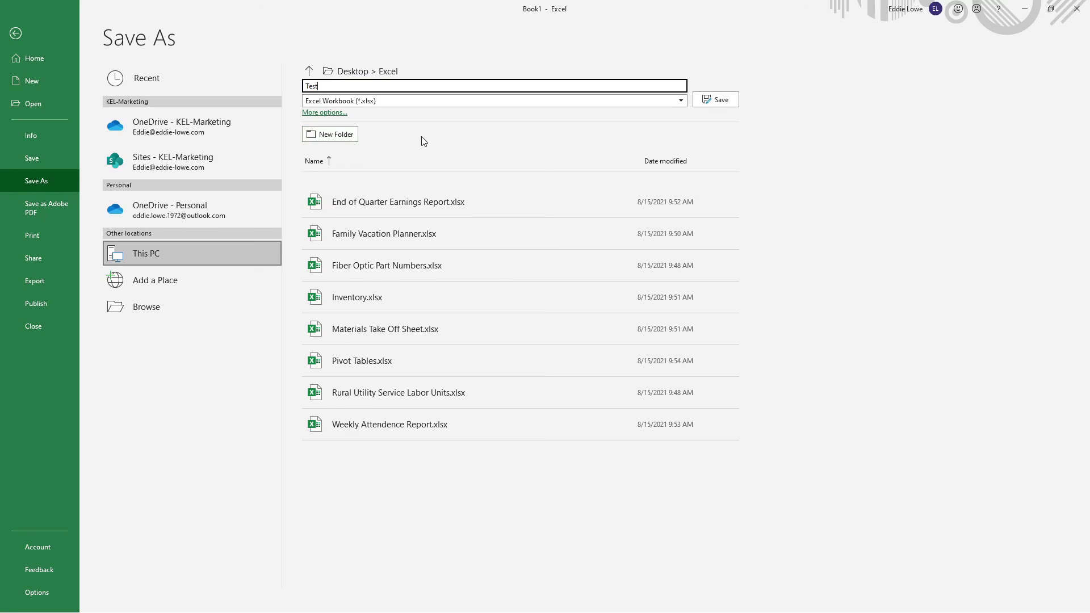
{"action": "type", "text": " Spreadsheet"}
{"action": "key", "text": "Return"}
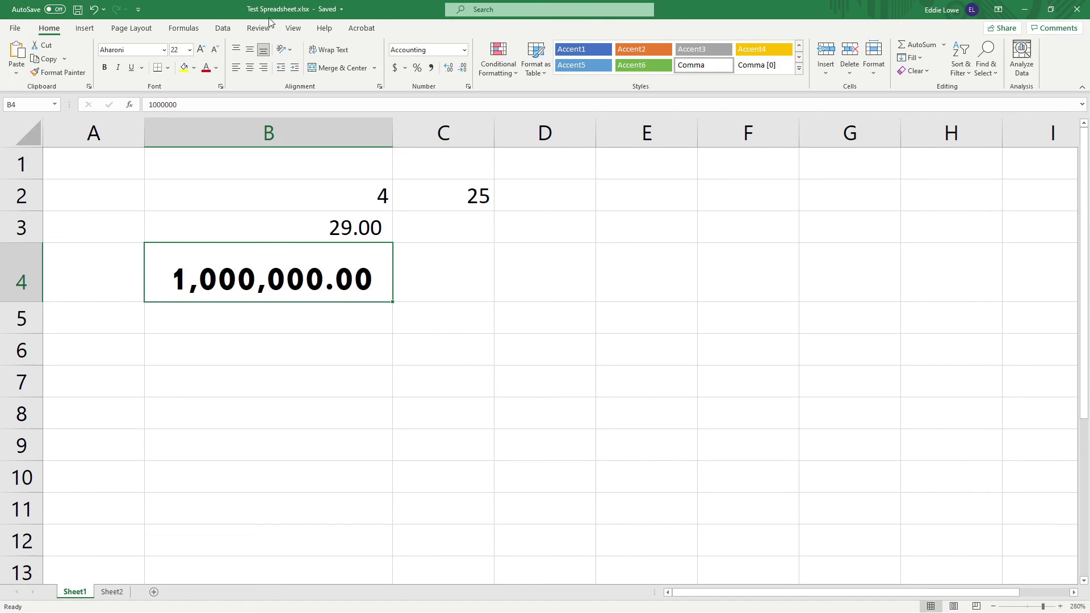